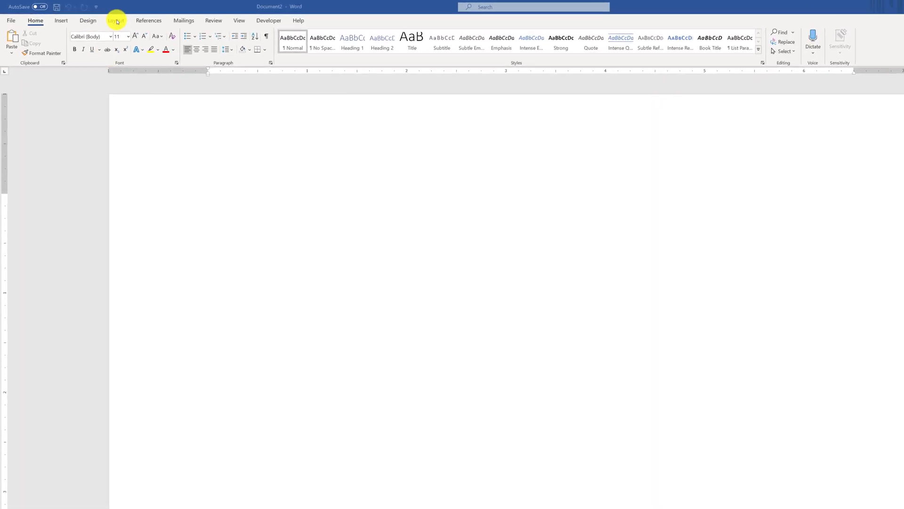
Step: Apply the Narrow margin preset, with 0.5" on all sides, to the document
click(144, 26)
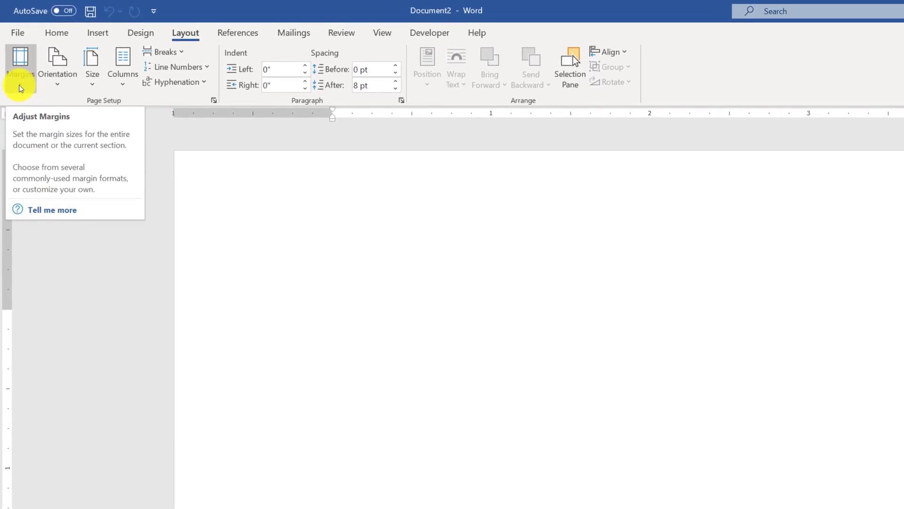
click(22, 86)
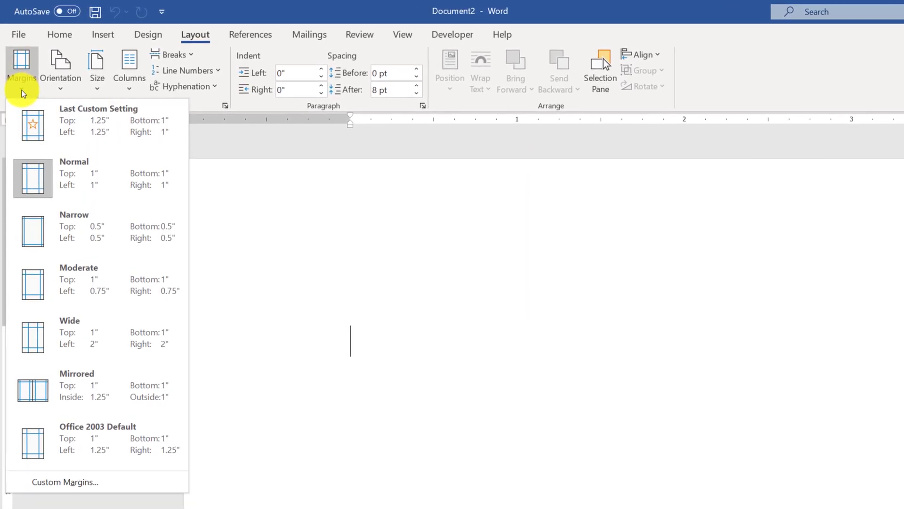
click(66, 229)
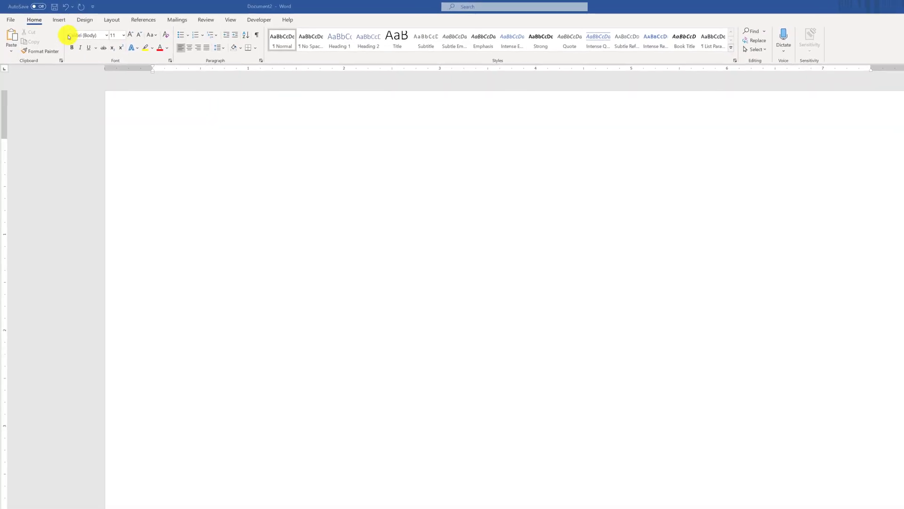
Step: Insert a table with three columns and four rows at the start of the page
click(66, 22)
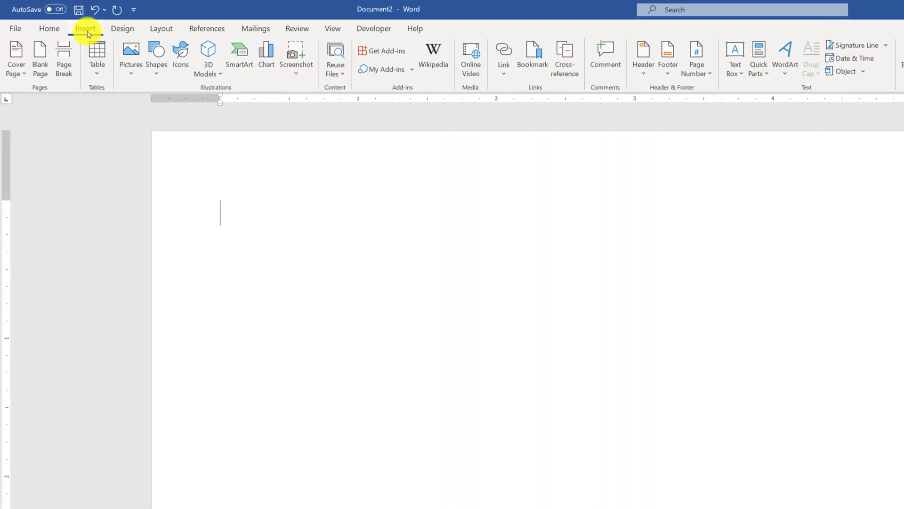
click(100, 71)
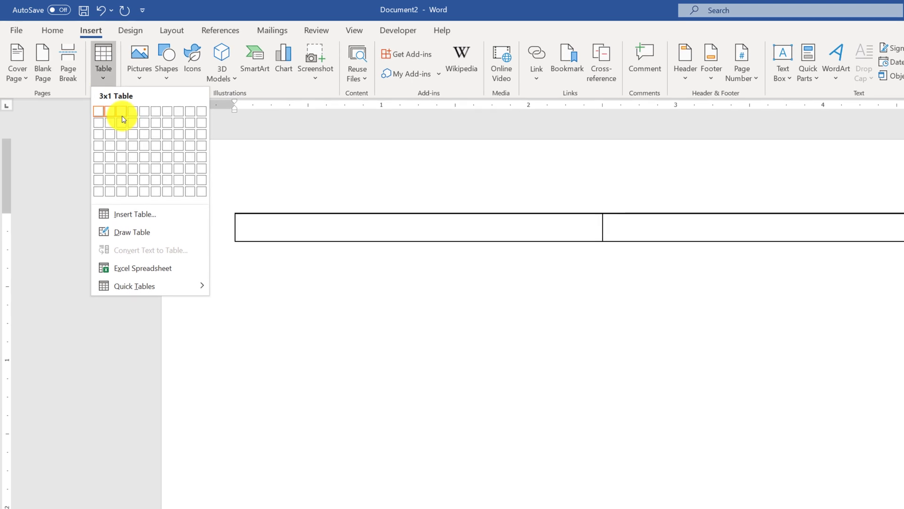
click(121, 146)
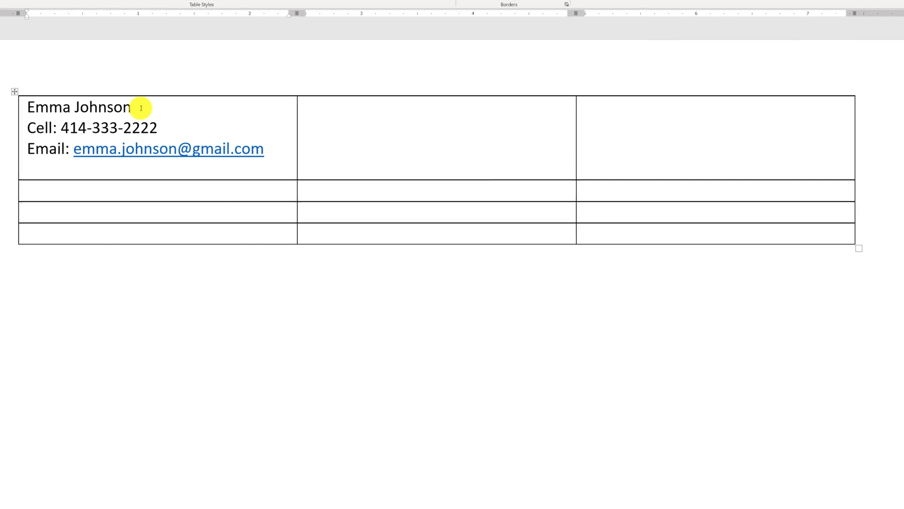
Step: Enlarge the font of the candidate's name in the first table cell by four increments
drag(139, 108, 27, 108)
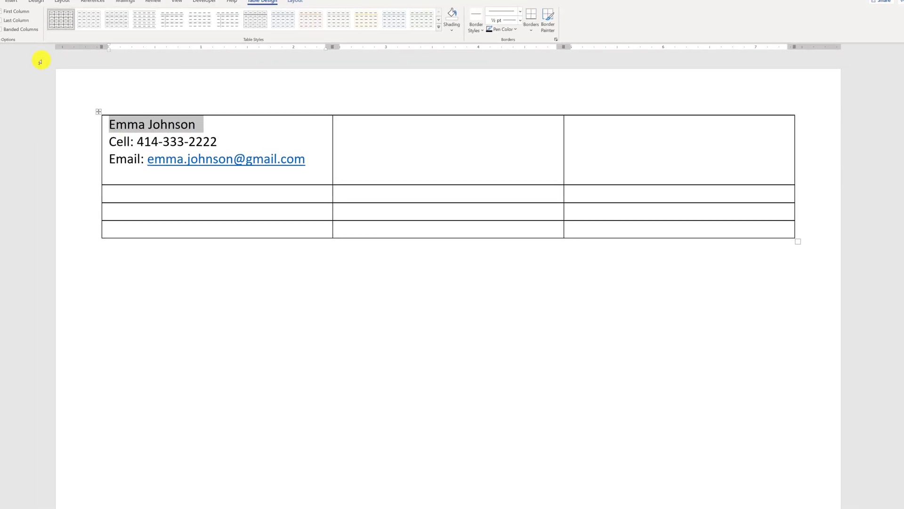
click(19, 12)
click(114, 31)
click(113, 31)
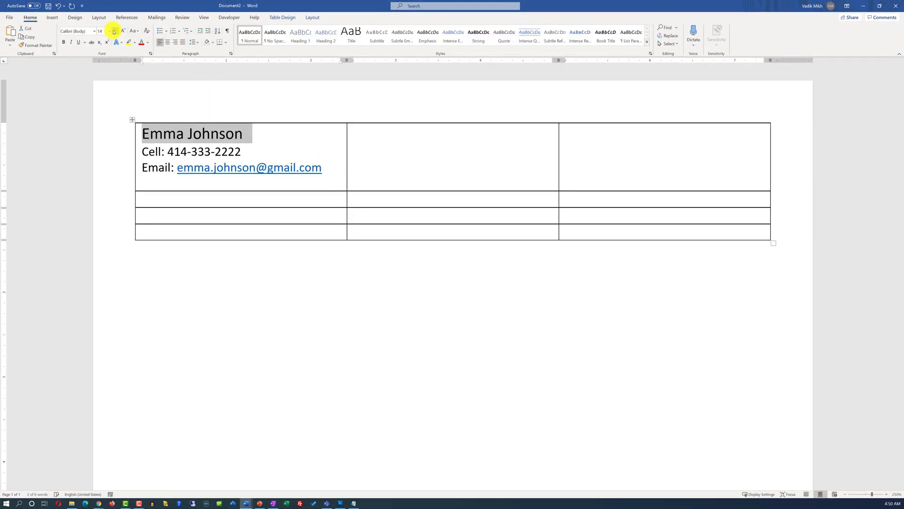
click(113, 32)
click(113, 31)
click(113, 31)
Step: Move the cell phone and email lines from the first cell to the first row's third cell and right-align them
click(328, 179)
drag(143, 161, 312, 191)
key(ctrl+c)
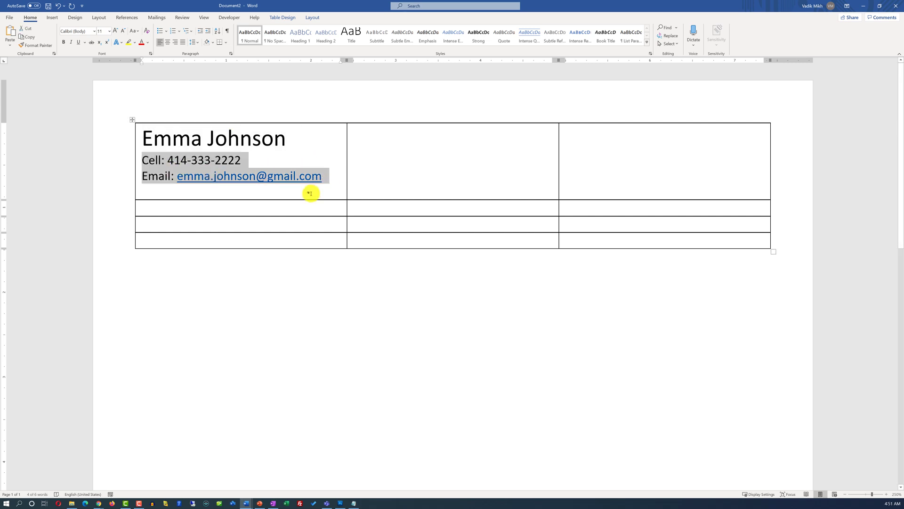
key(Delete)
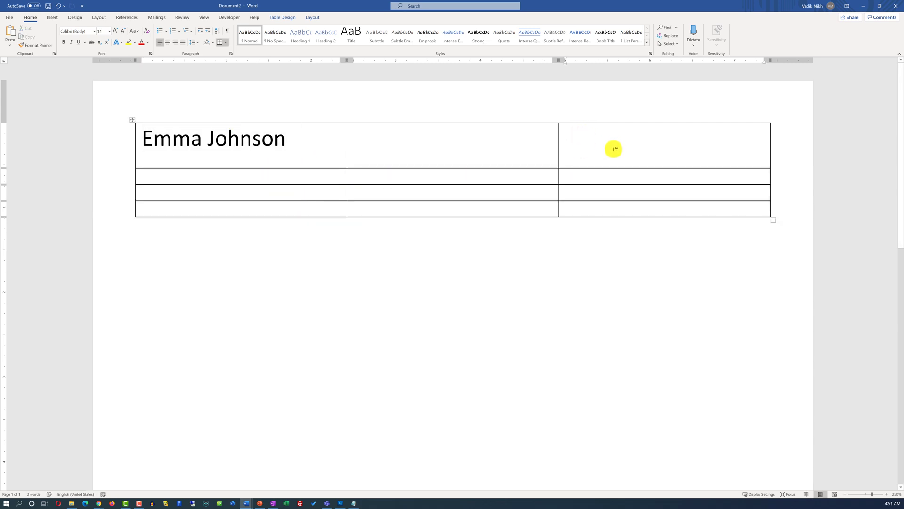
key(ctrl+v)
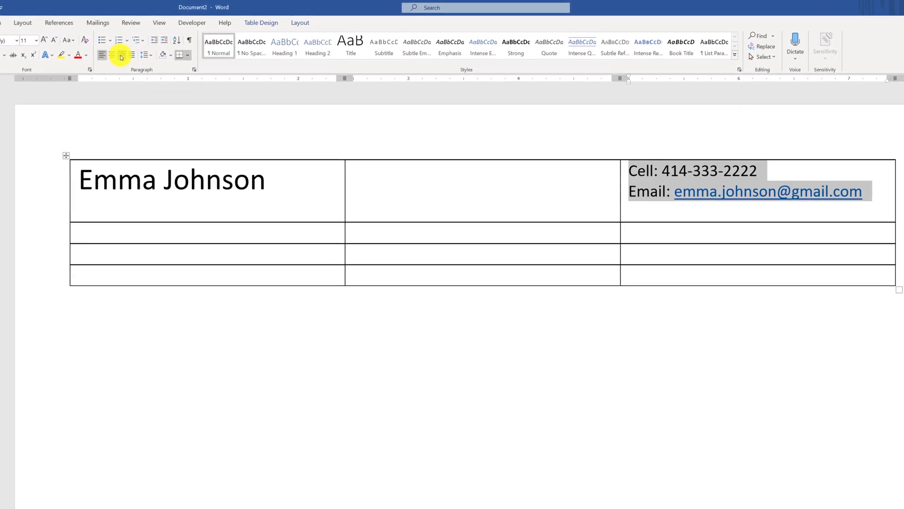
click(122, 57)
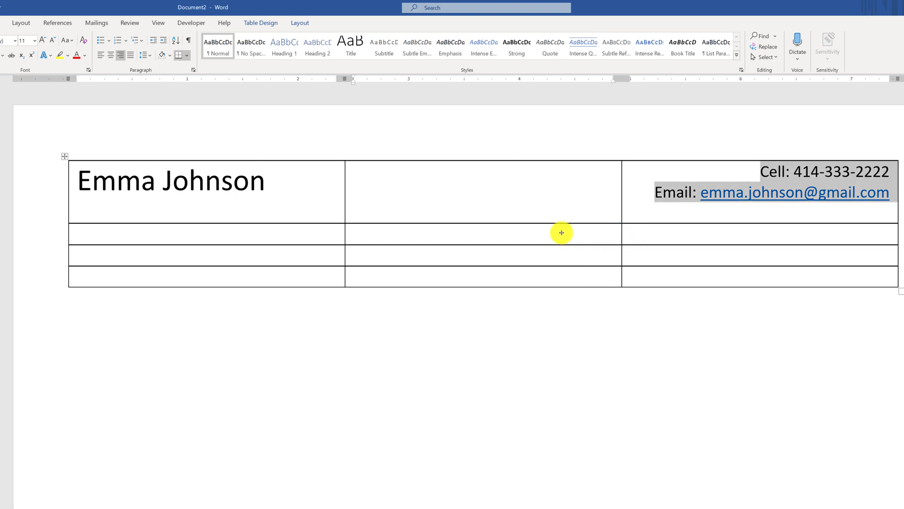
Step: Reduce the table's middle column to a narrow gap and remove all borders from the whole table
drag(562, 233, 290, 233)
click(66, 156)
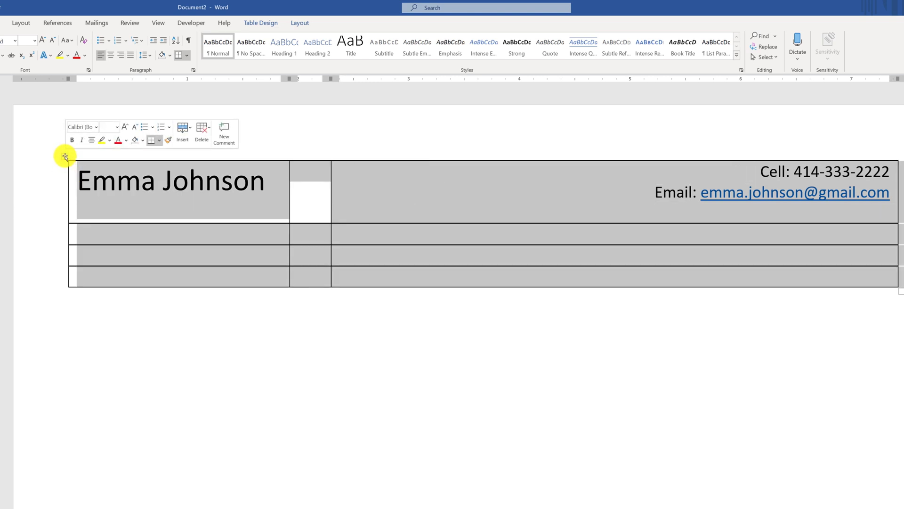
click(159, 140)
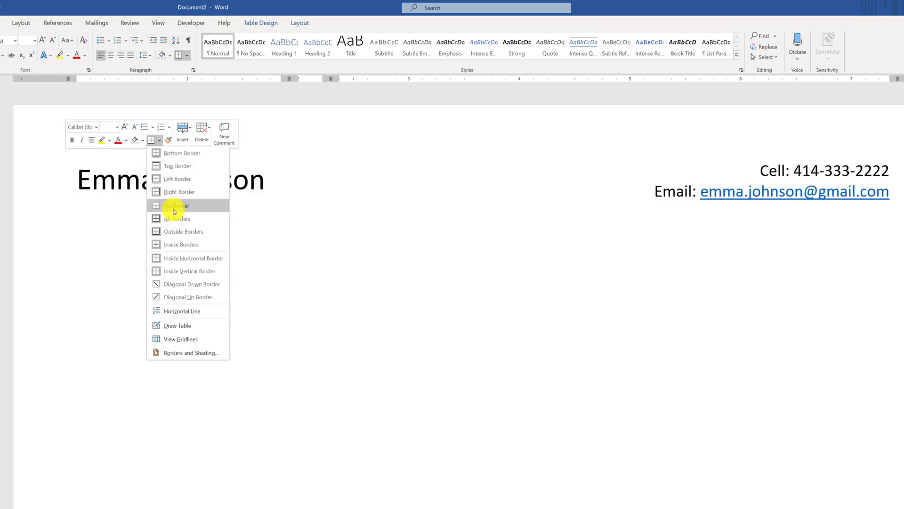
click(175, 211)
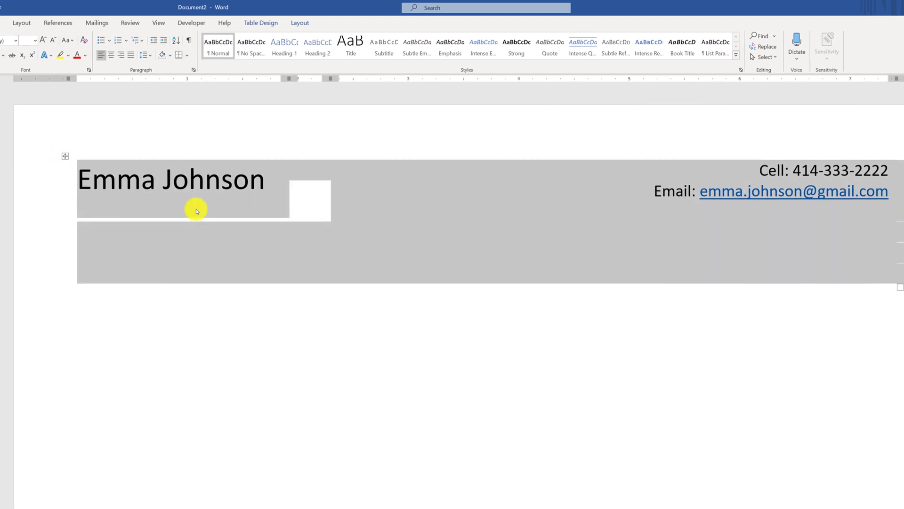
click(314, 220)
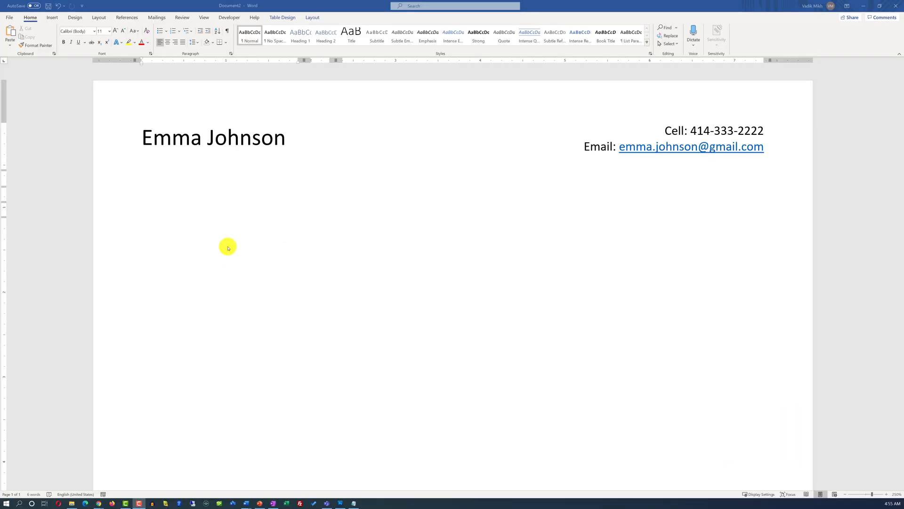
Step: Add the heading Objective in the first column below the name and format it as bold 14 pt text
click(163, 199)
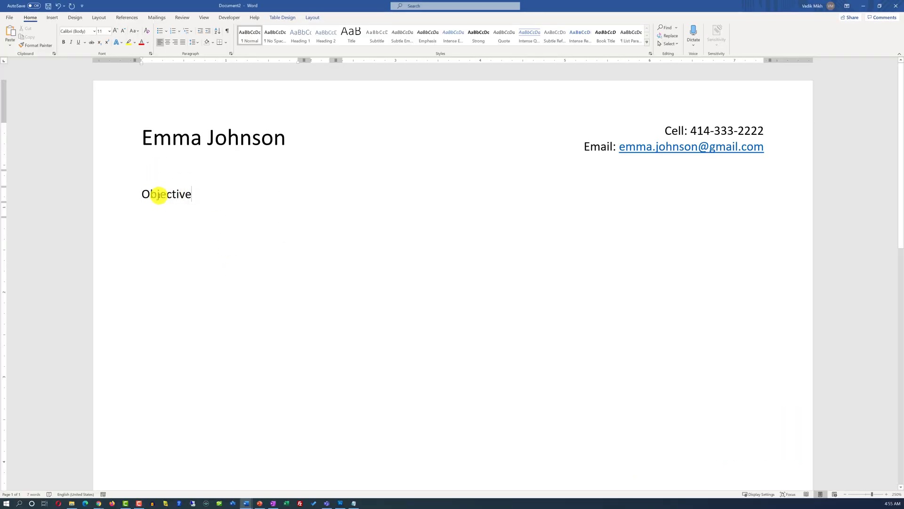
double_click(158, 195)
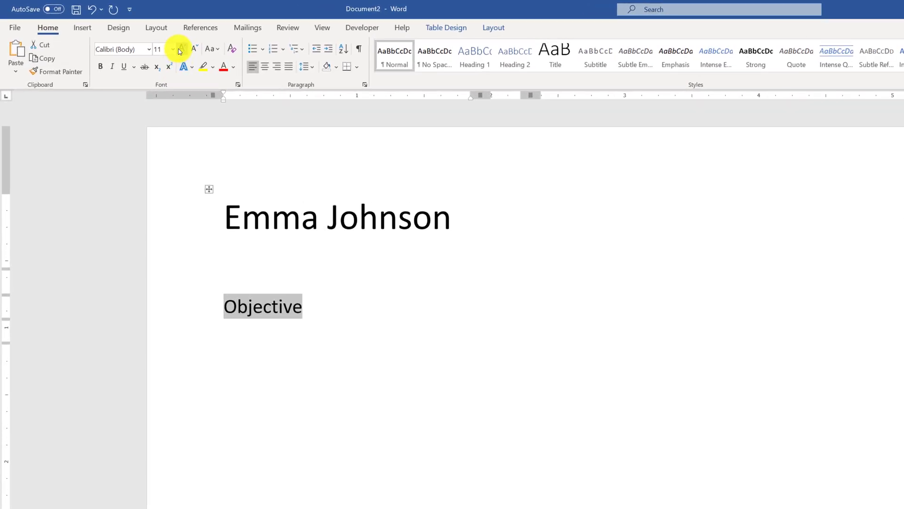
click(176, 47)
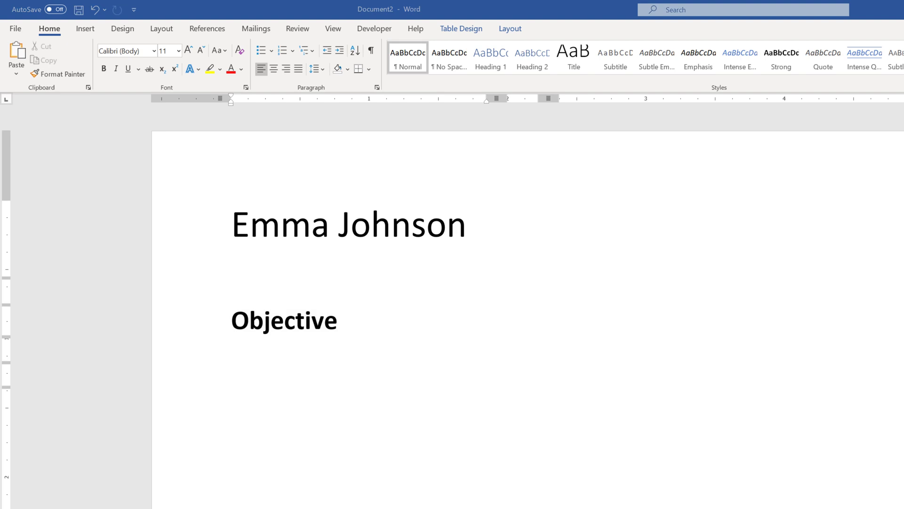
Step: Add the headings Skills, Experience and Education below Objective and copy the Objective heading's formatting to them with Format Painter
click(258, 383)
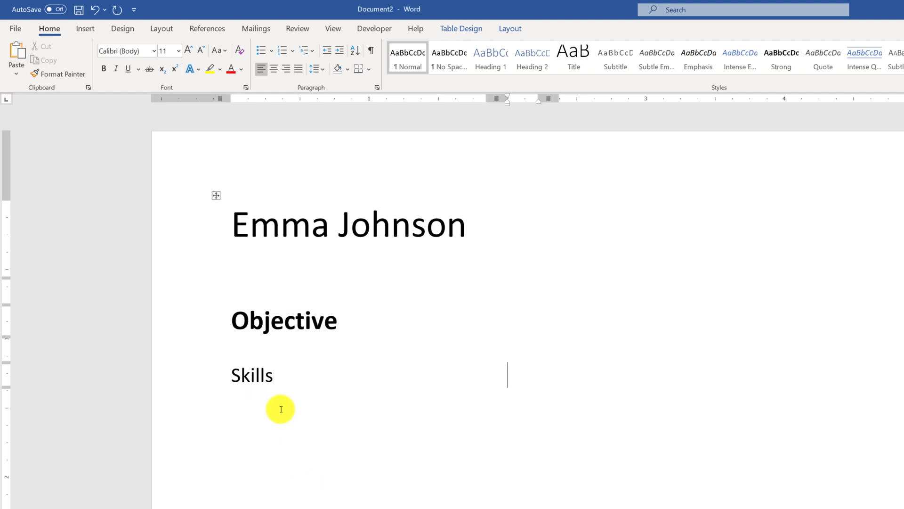
click(281, 409)
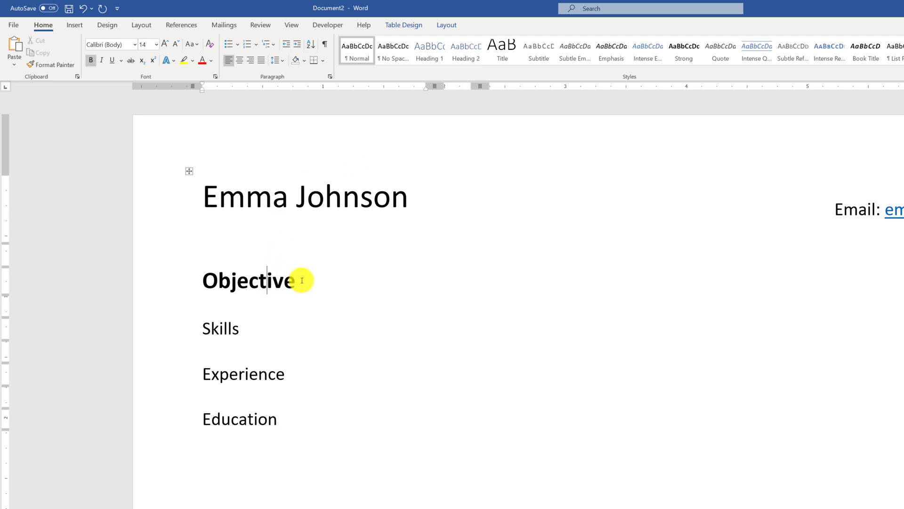
drag(302, 280, 174, 275)
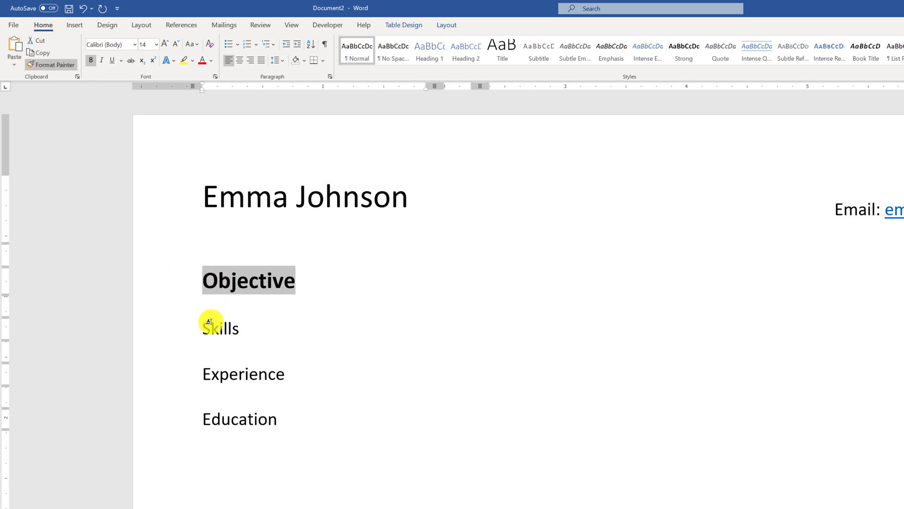
drag(205, 328, 243, 336)
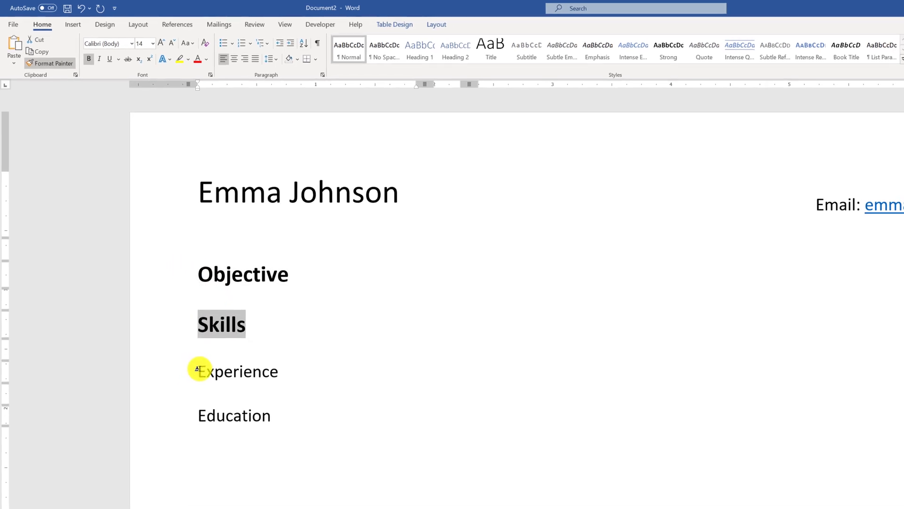
drag(204, 378, 288, 379)
drag(269, 430, 205, 431)
Step: Select the whole table and apply All Borders to it
mouse_move(188, 400)
mouse_down()
mouse_move(269, 400)
mouse_move(363, 508)
mouse_up()
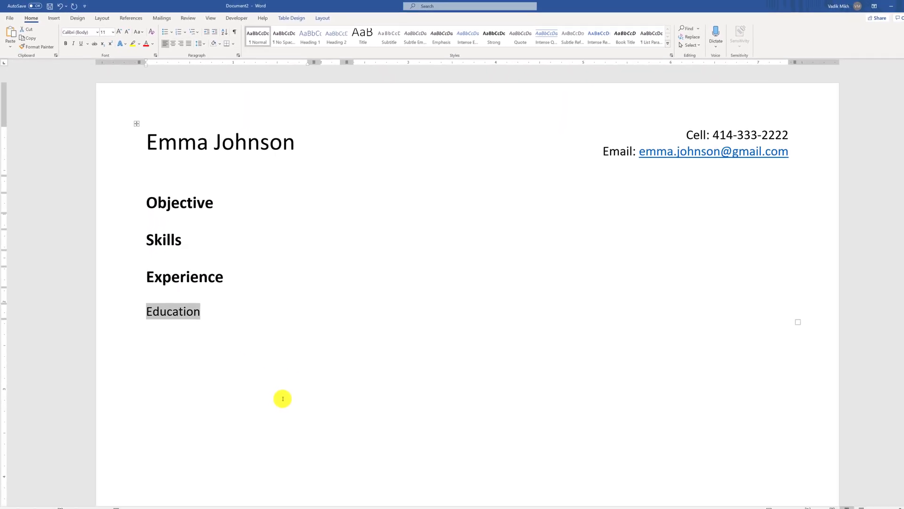
key(ctrl+a)
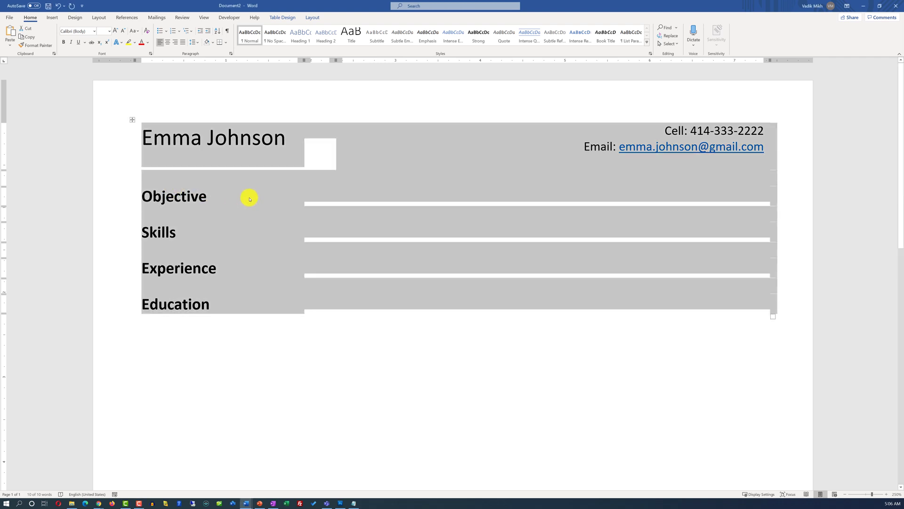
click(316, 198)
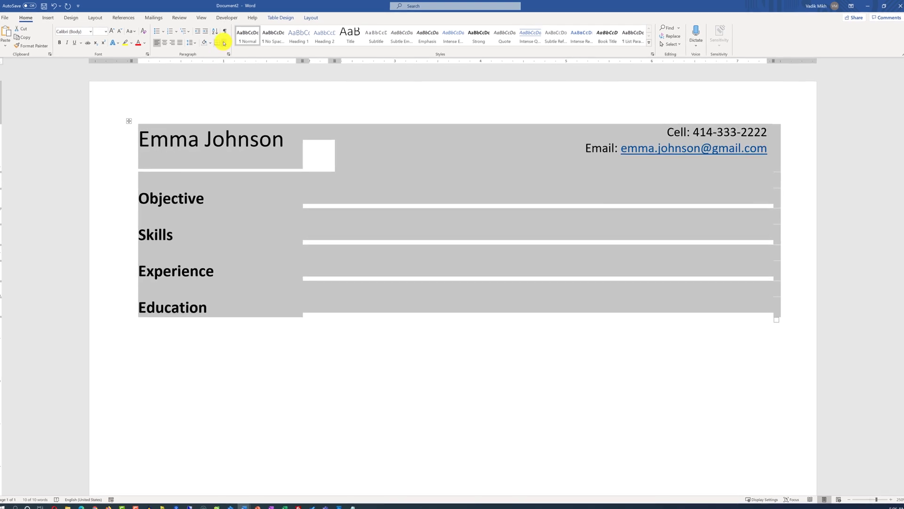
click(226, 42)
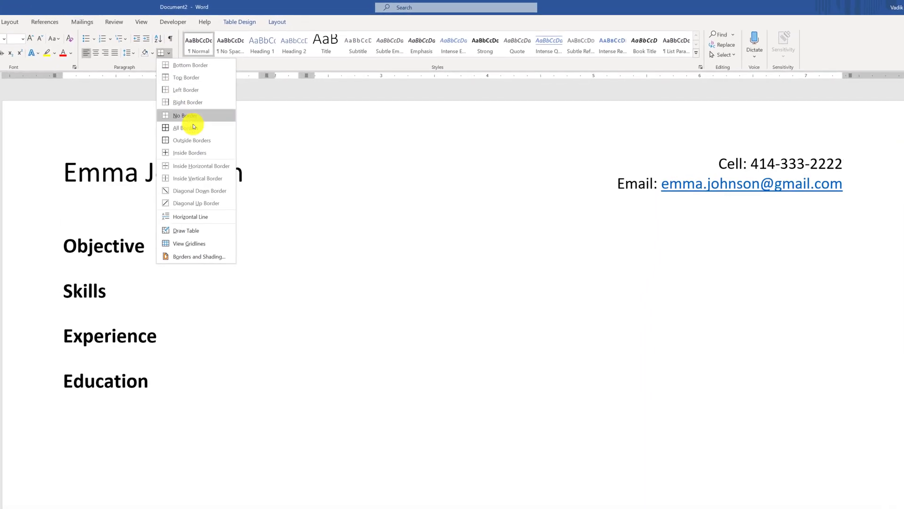
click(200, 121)
Step: In the third column beside Objective, enter "Experienced Support Analyst looking for an opportunity with Andarko to help company reach it goals."
click(313, 263)
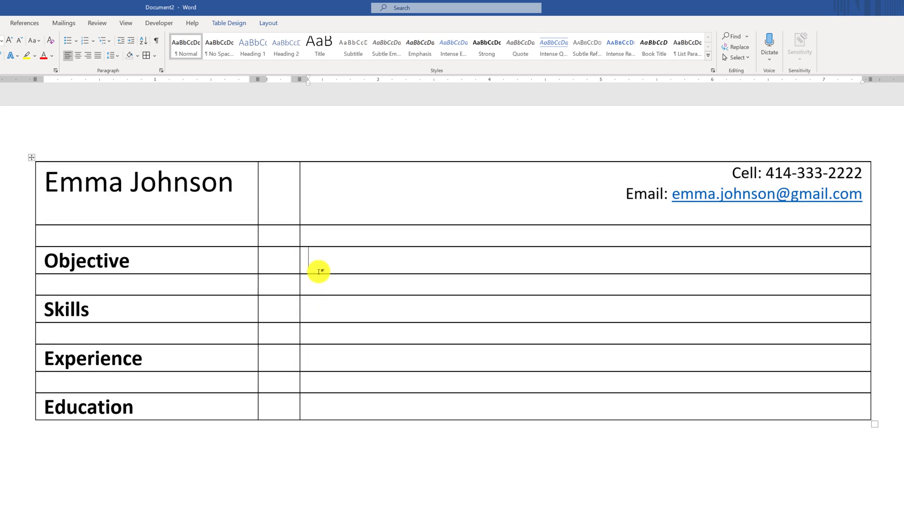
text(Experienced Support Analyst looking for an opportunity with Andarko to help company reach it goals.)
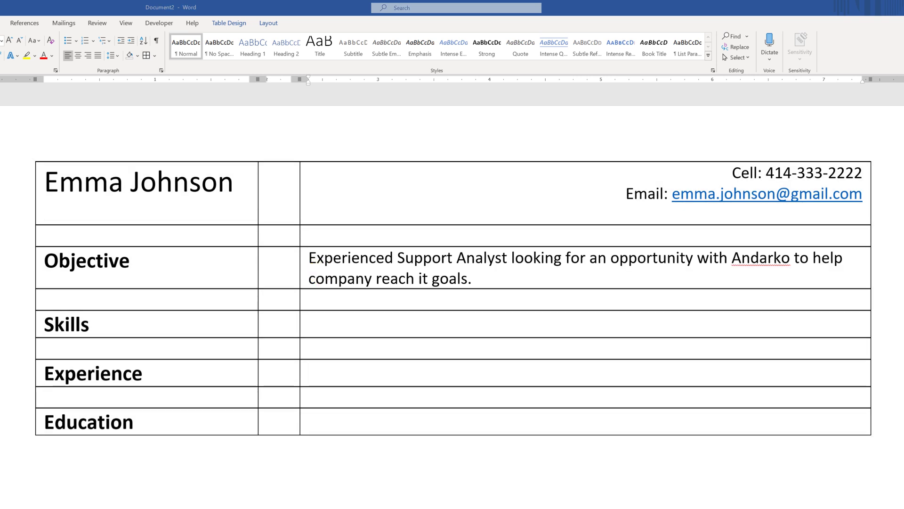
Step: Show the formatting marks and paste a second Objective paragraph beginning "Effective team player with excellent self-management skills"
click(158, 42)
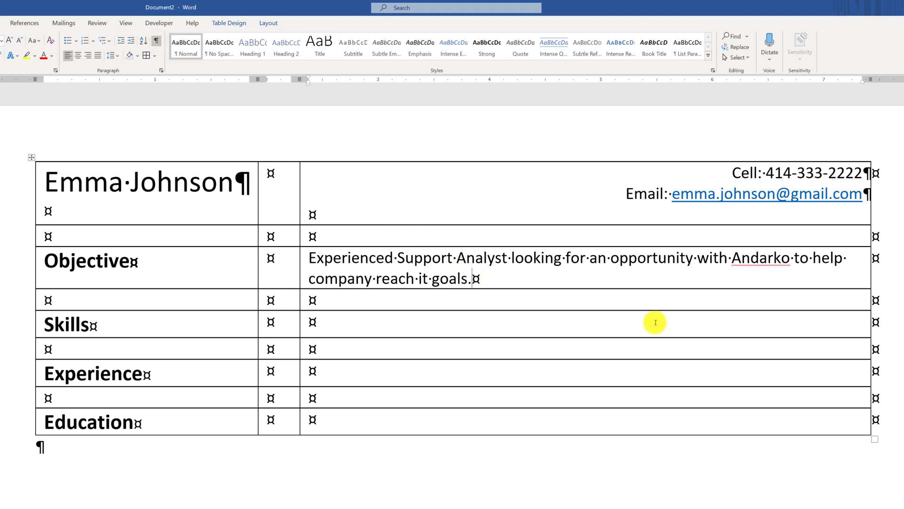
key(Return)
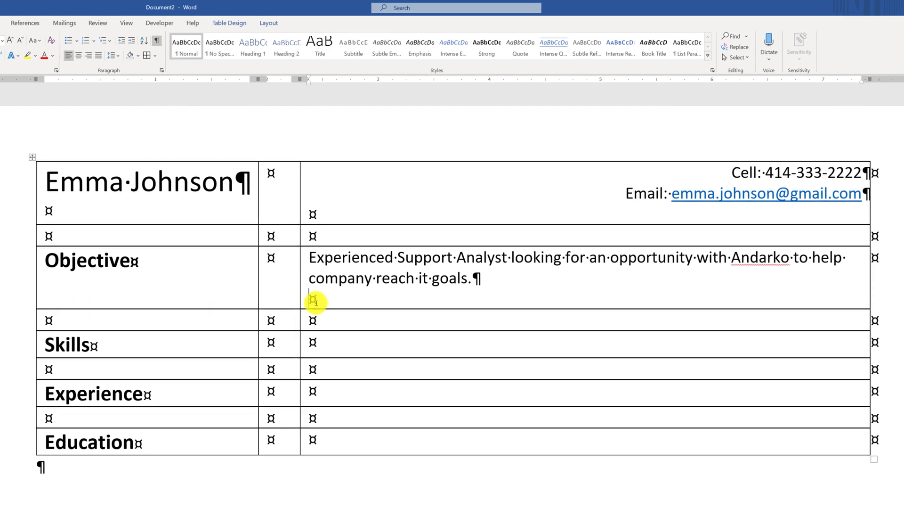
text(Effective team player with excellent self-management skills, passionate about technology and focused on adding value to the organization by motivating others to reach their fullest potential.)
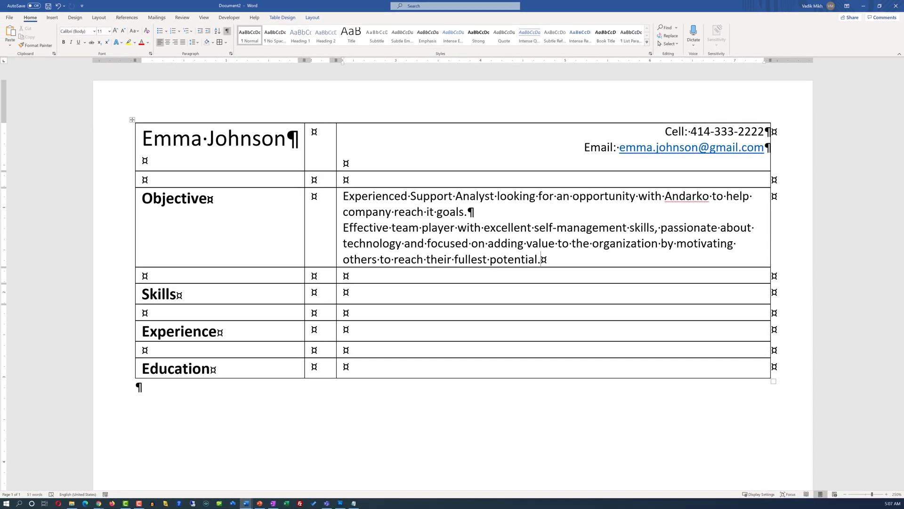
Step: Remove all borders from the whole table and hide the formatting marks
click(132, 121)
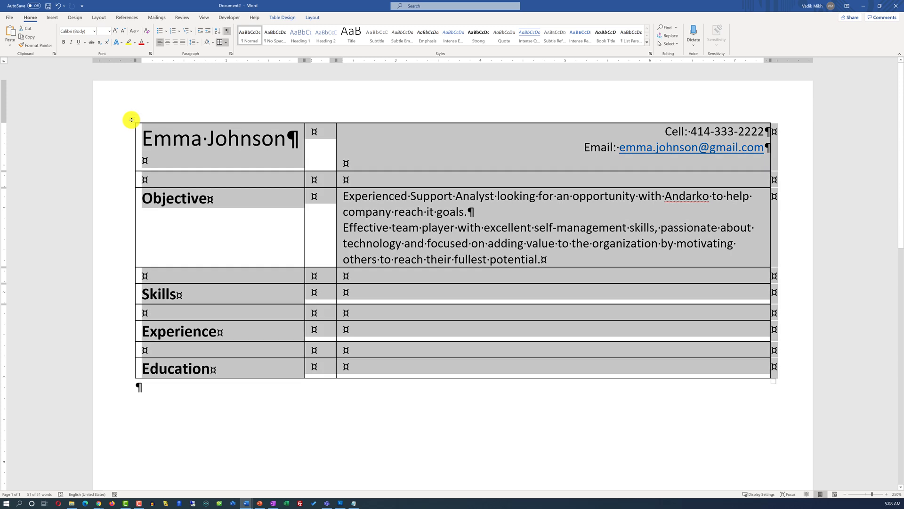
click(131, 120)
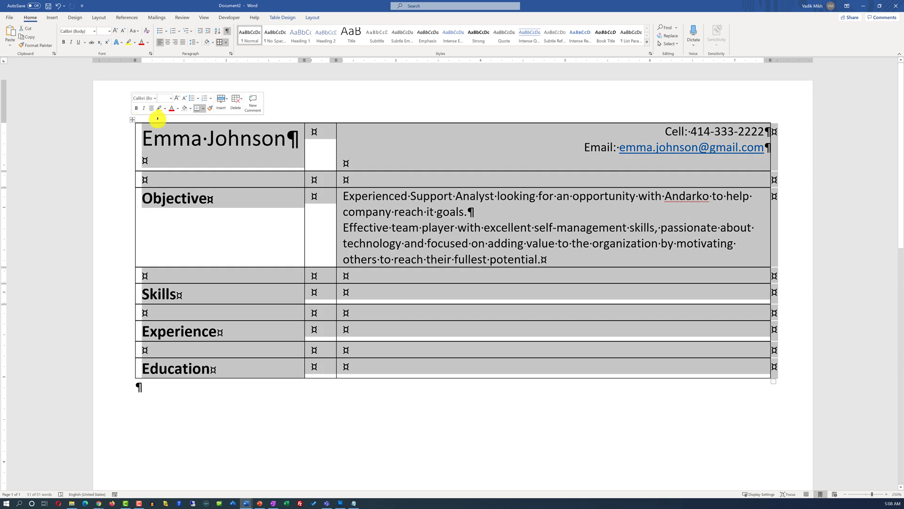
click(223, 42)
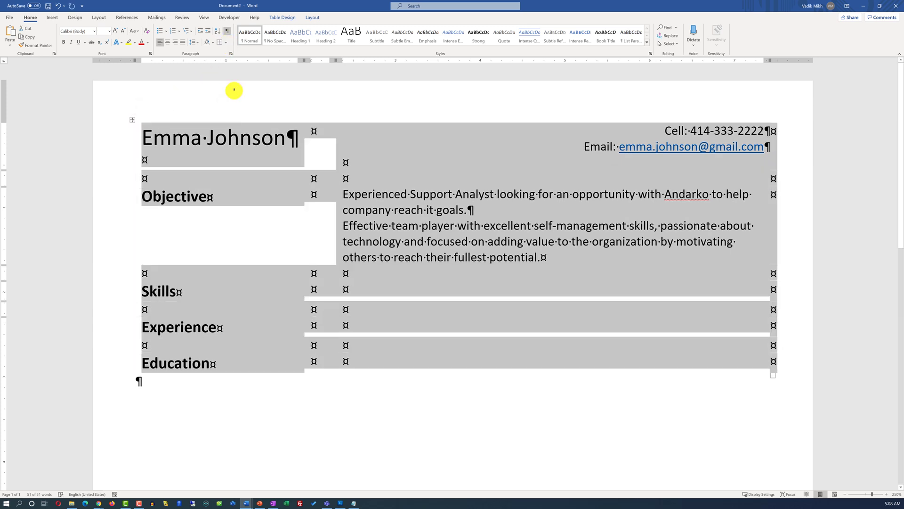
click(227, 31)
click(298, 238)
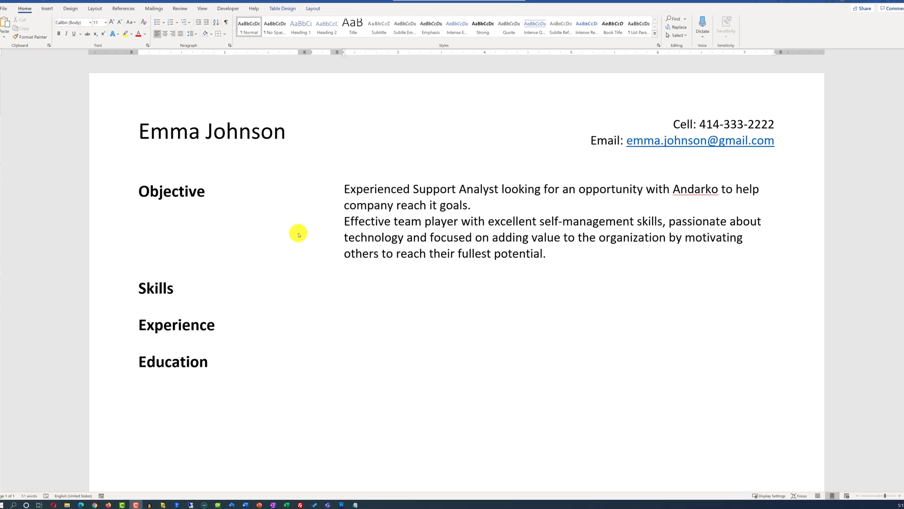
click(351, 283)
text(ServiceNow, Salesforce.com, SAP Hana, Microsoft Azure Amazon AWS  Teamwork Dependability Flexibility Leadership Problem-solving)
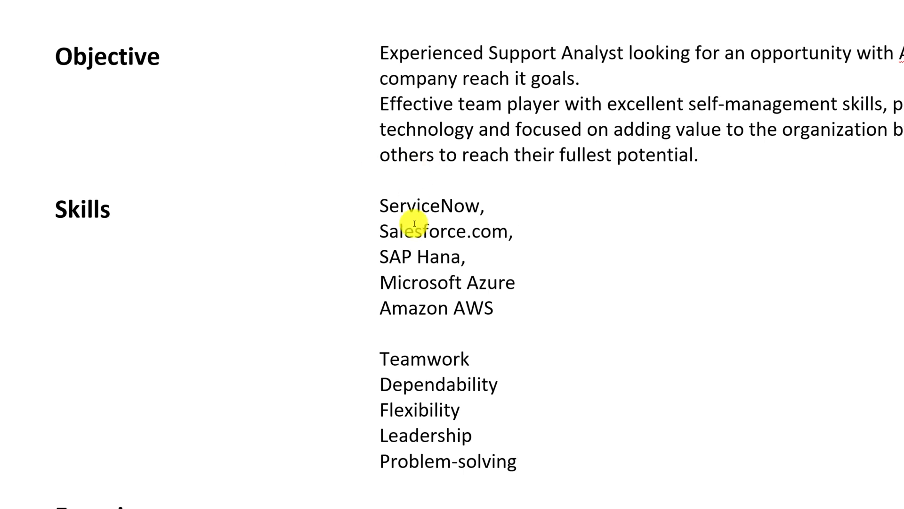
drag(383, 205, 526, 309)
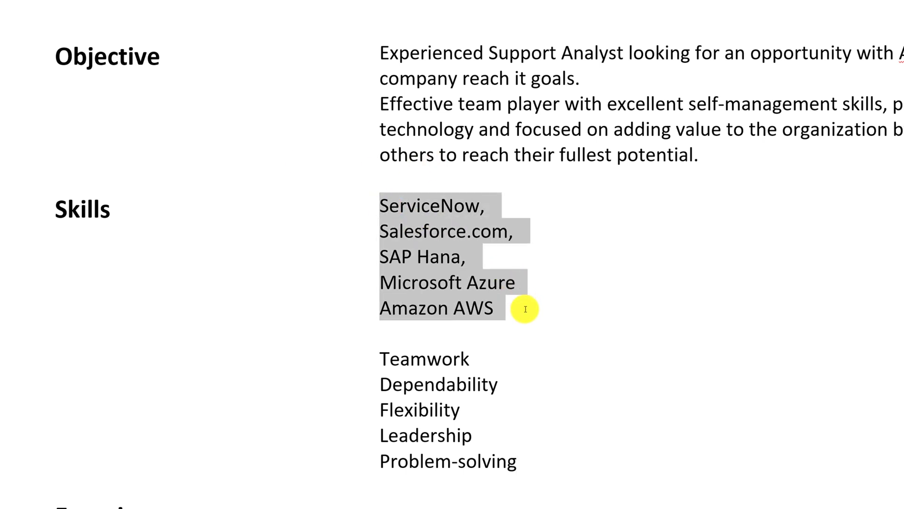
drag(382, 360, 504, 431)
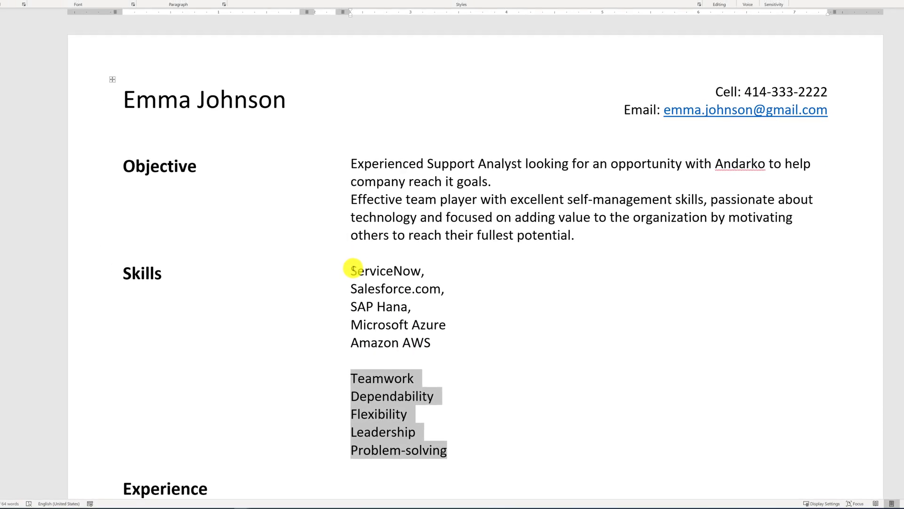
drag(358, 258, 482, 453)
key(ctrl+c)
key(Delete)
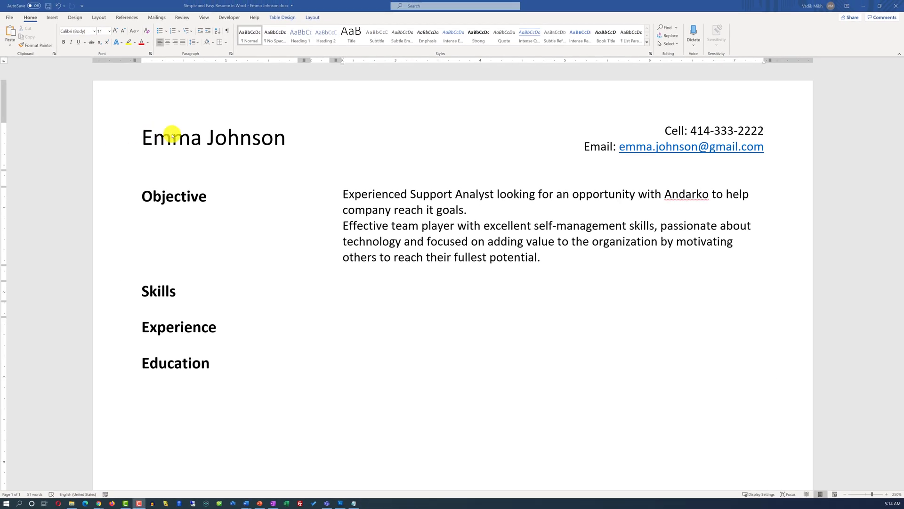
Step: Apply All Borders to the whole table and insert a nested 3x1 table in the third column beside Skills
click(133, 119)
click(214, 115)
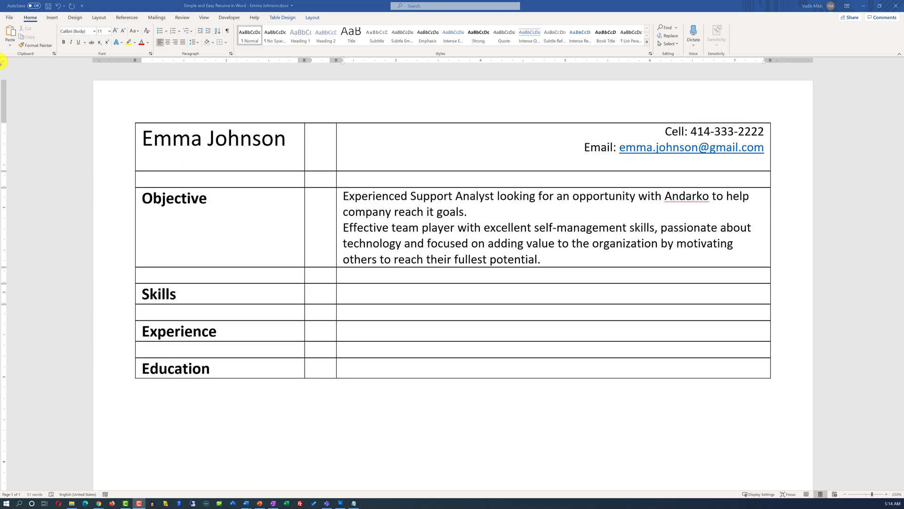
click(53, 18)
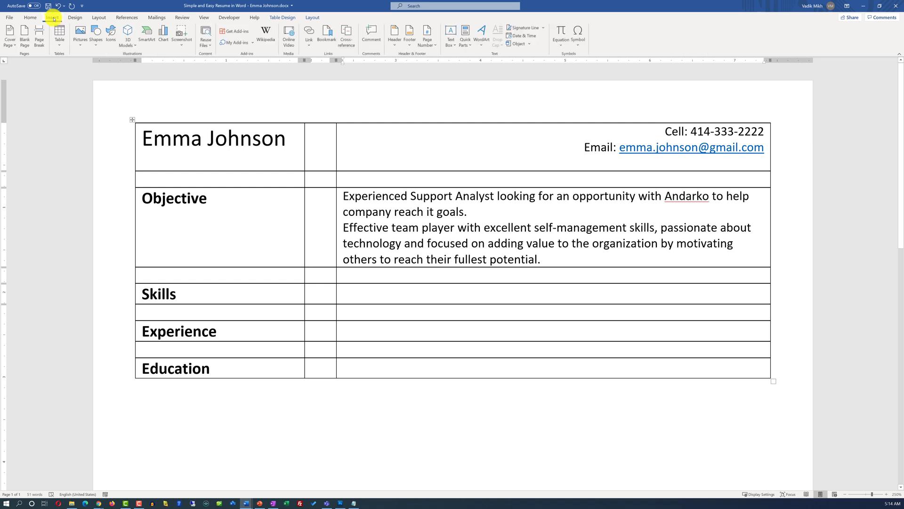
click(57, 43)
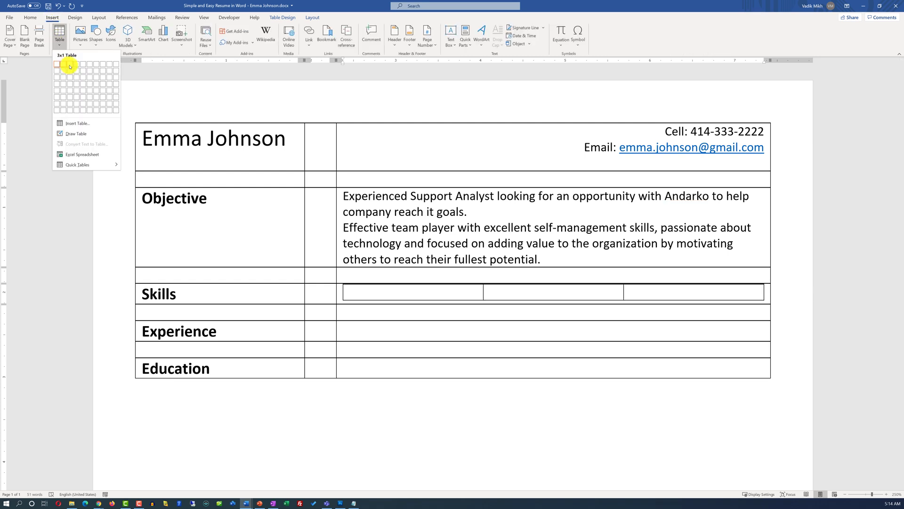
click(70, 67)
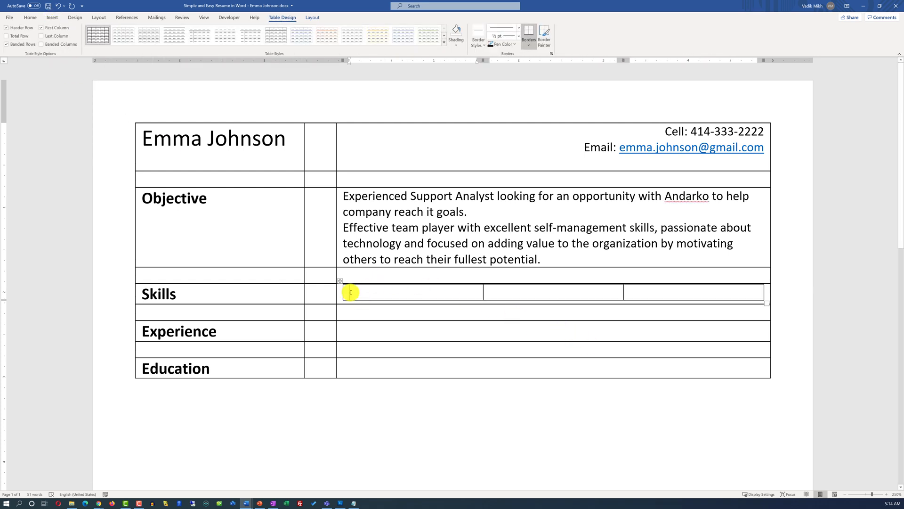
Step: Fill the nested table with the technical skills from ServiceNow to Amazon AWS in column one and Teamwork to Problem-solving in column three
key(ctrl+v)
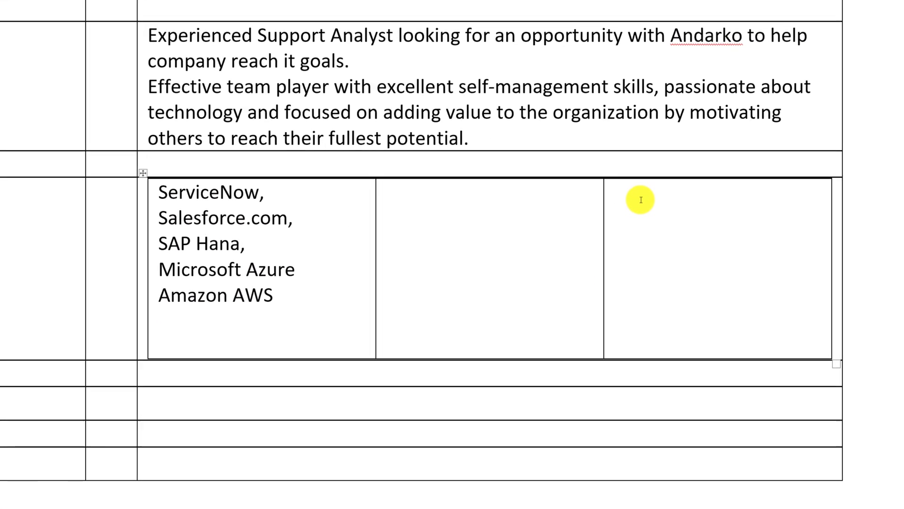
click(650, 250)
text(Teamwork Dependability Flexibility Leadership Problem-solving)
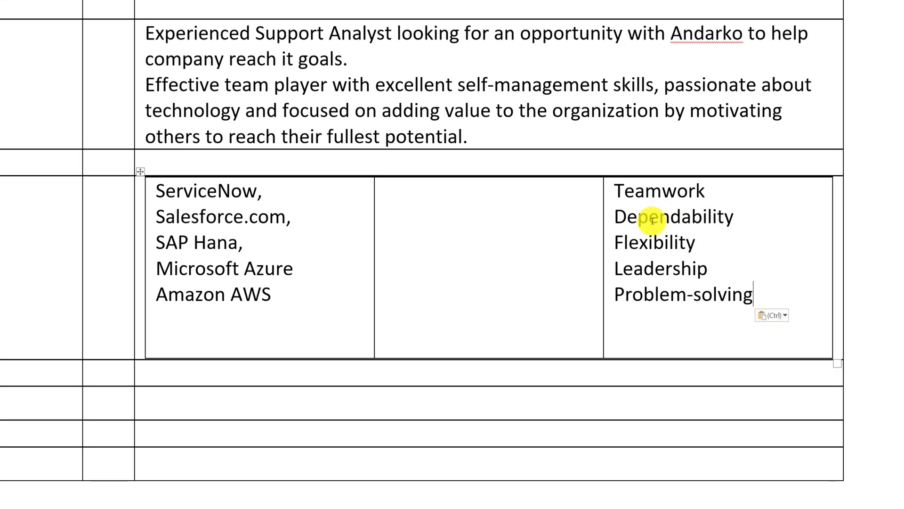
Step: Narrow the nested table's middle column to a slim gap by moving both of its side borders inward
drag(603, 240, 490, 245)
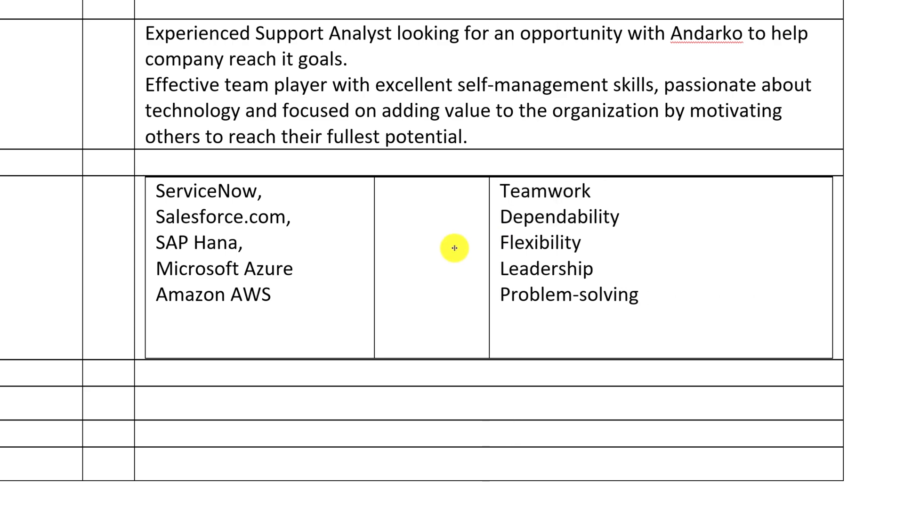
drag(374, 254, 434, 259)
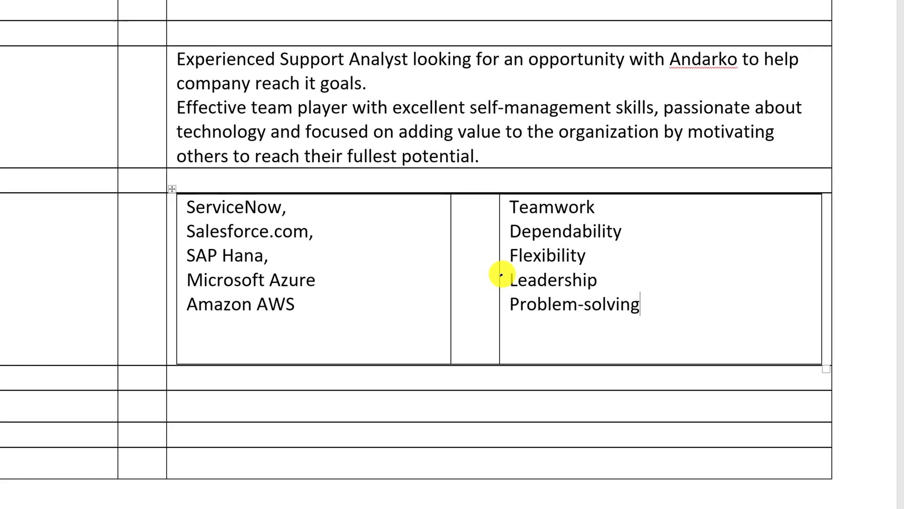
drag(489, 258, 515, 257)
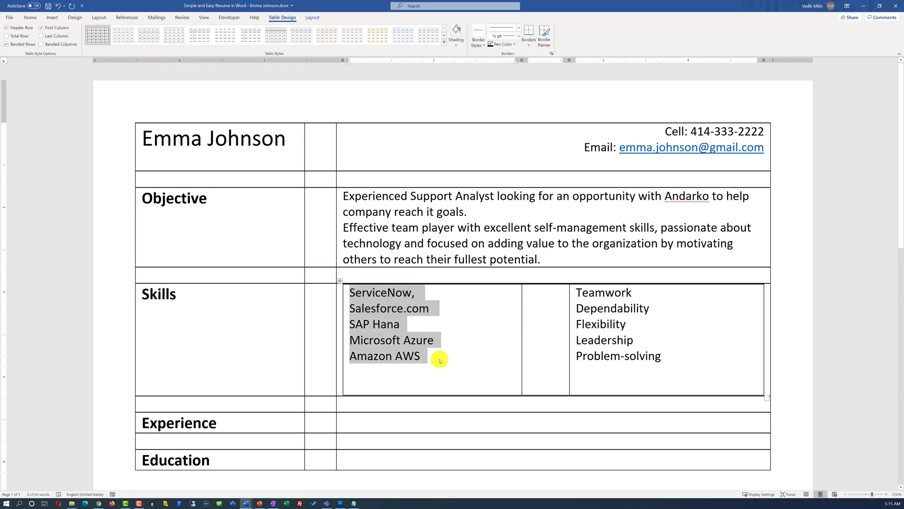
Step: Turn the technical skills and the soft skills in the nested table into bulleted lists
click(30, 17)
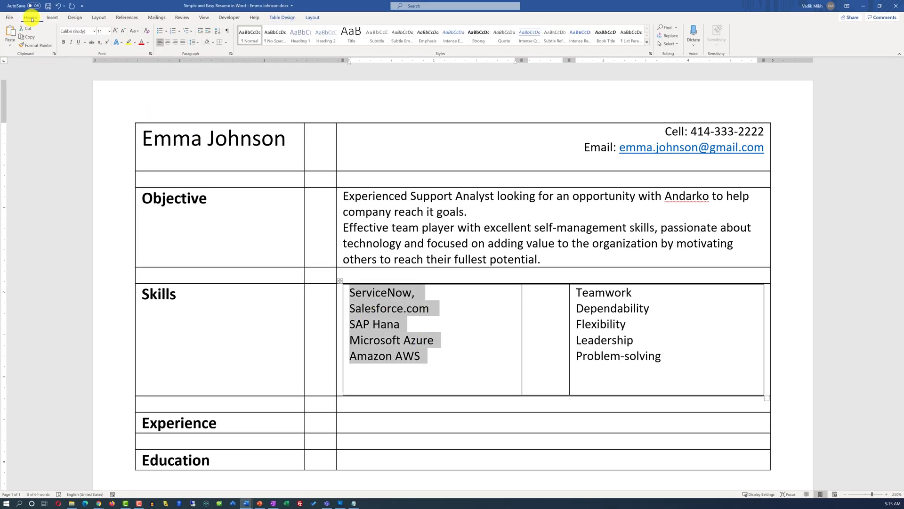
click(160, 32)
drag(661, 357, 576, 293)
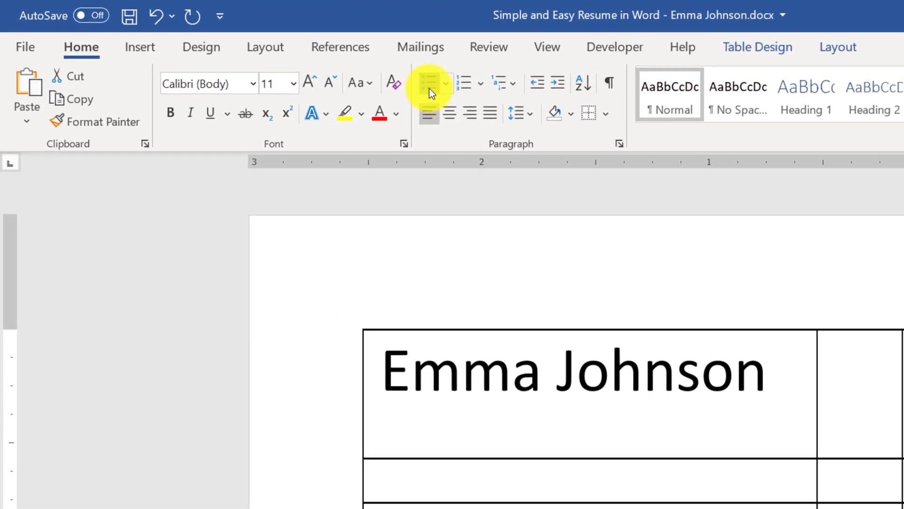
click(428, 89)
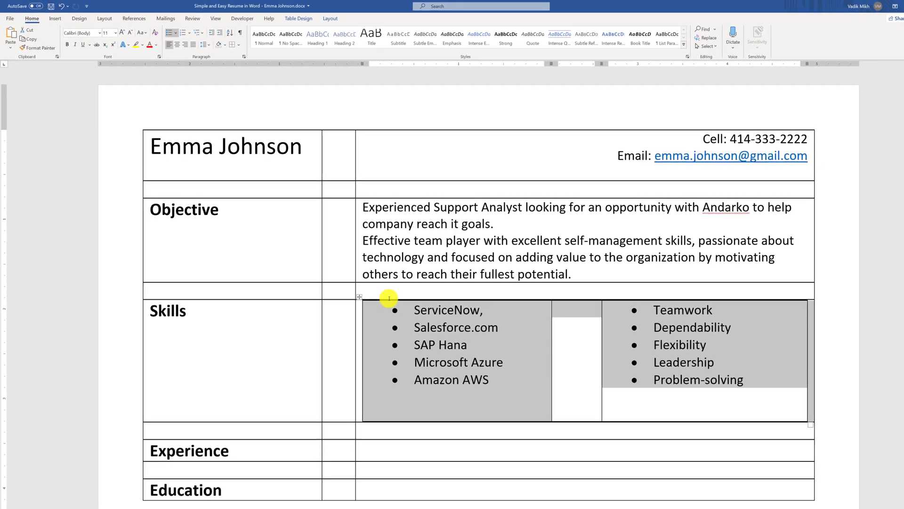
Step: Remove all borders from the nested skills table and from the whole resume table
right_click(361, 295)
click(431, 284)
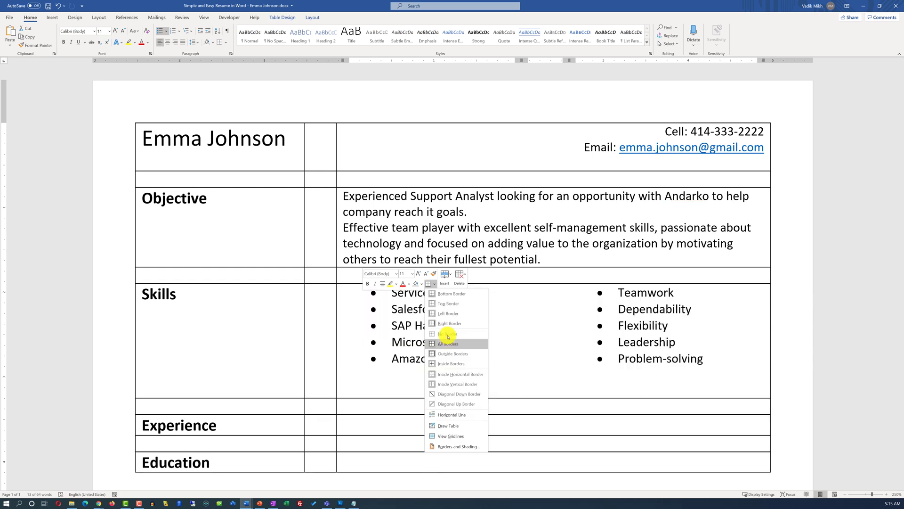
click(449, 334)
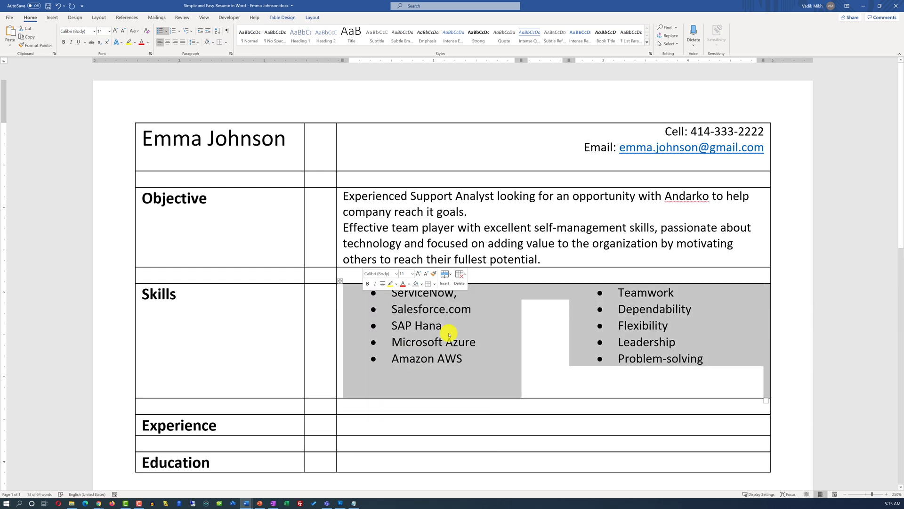
click(133, 121)
click(133, 120)
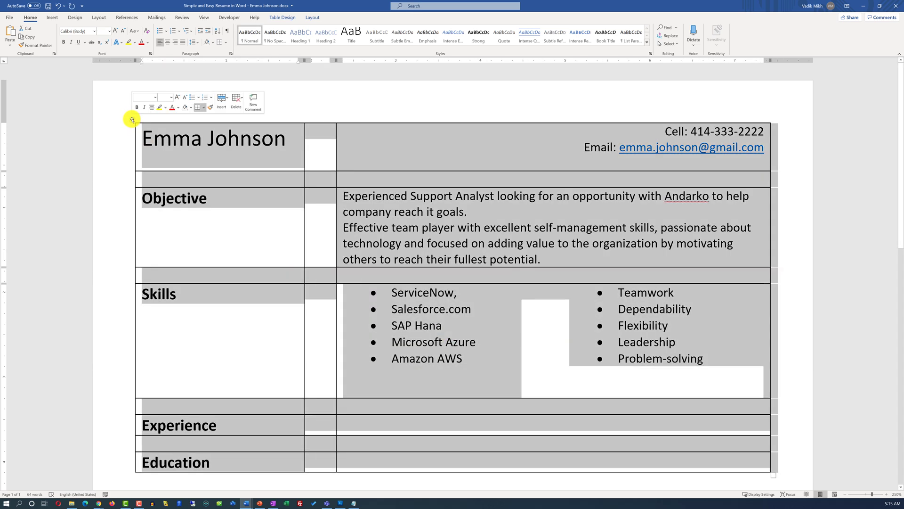
click(225, 42)
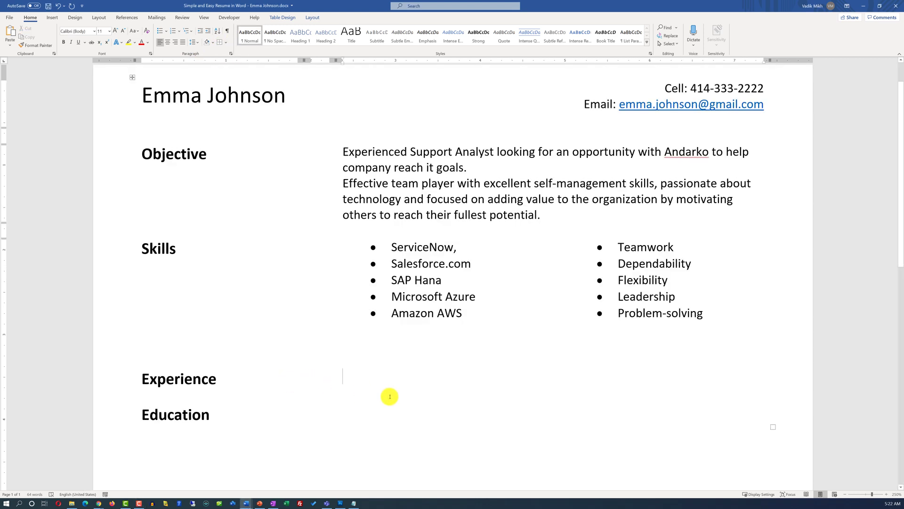
Step: Beside Experience, paste "04/2017 - Present, Senior IT Support Analyst, Torioann LLC, Milwaukee WI" and make the line bold
text(04/2017 - Present, Senior IT Support Analyst, Torioann LLC, Milwaukee WI)
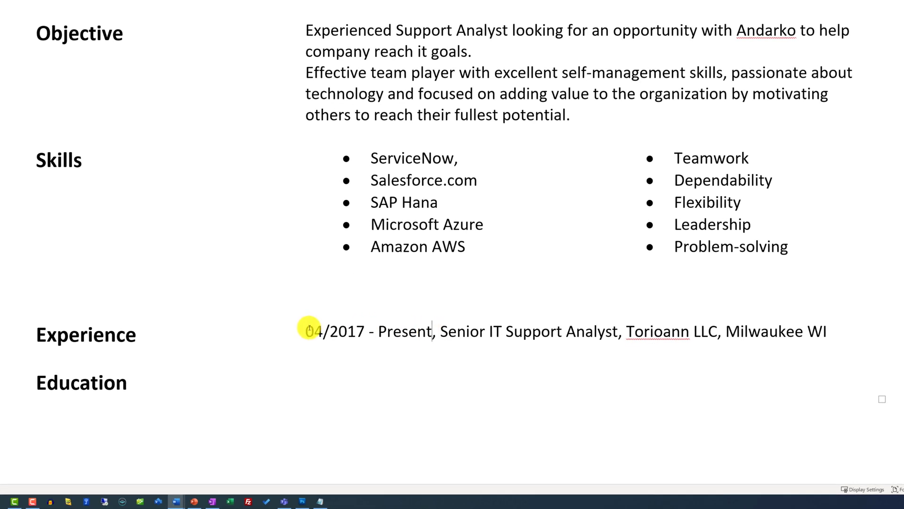
drag(308, 332, 832, 333)
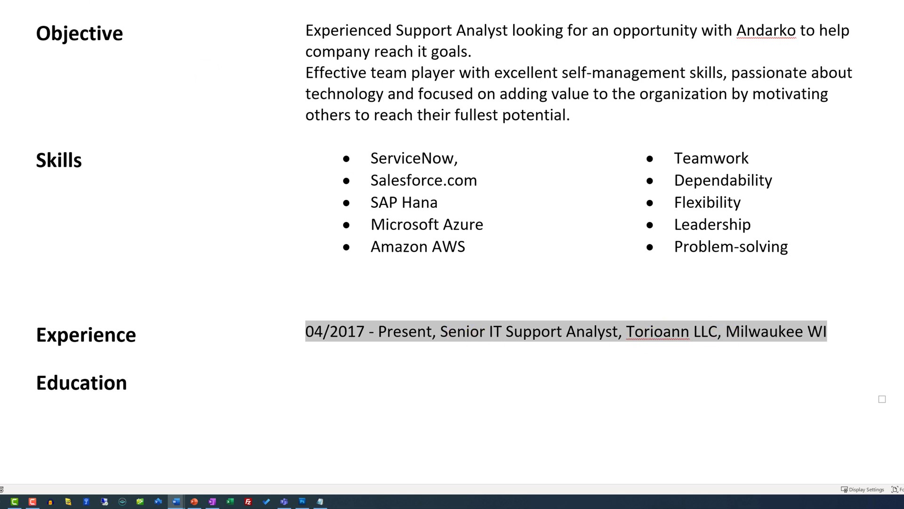
key(ctrl+b)
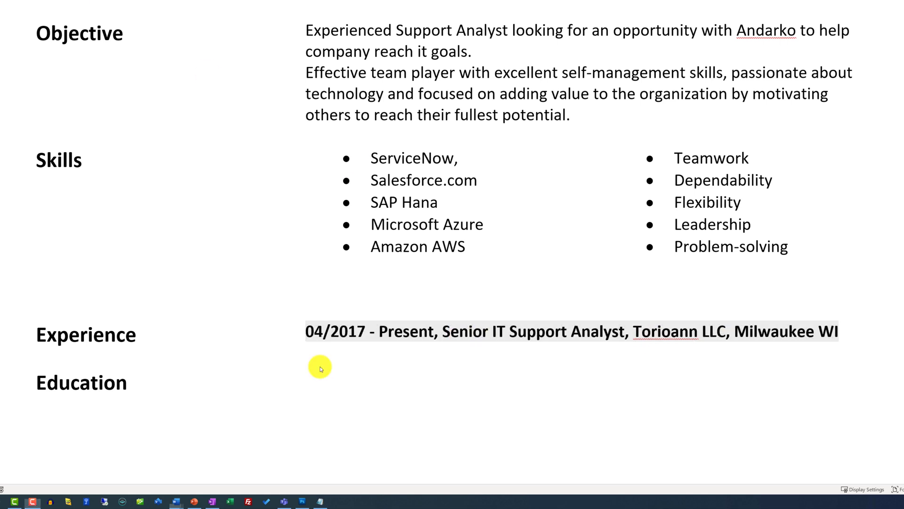
Step: Below the first job, add blank lines and paste the Help Desk Analyst (02/2015 - 03/2017) and Jr. Help Desk Specialist (07/2012 - 01/2015) entries
click(318, 356)
key(Return)
key(Return)
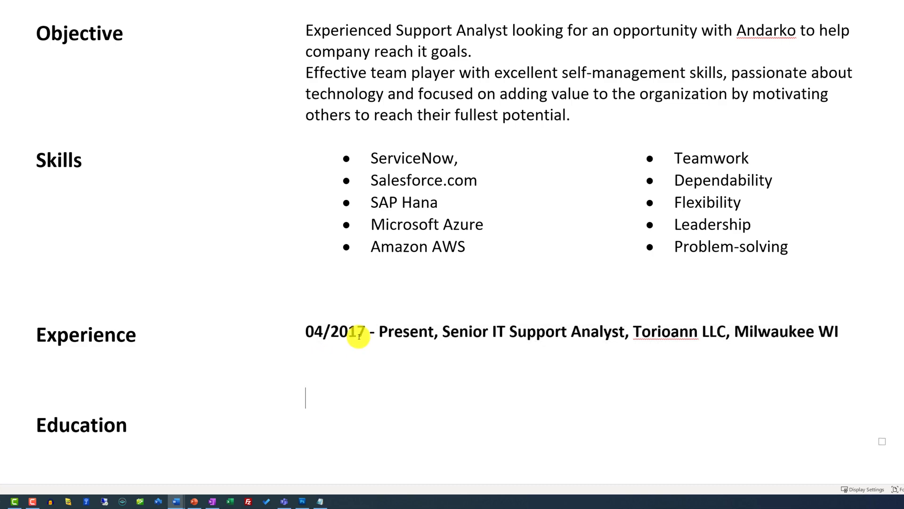
text(02/2015 - 03/2017, Help Desk Analyst, Zinabeel Inc, Waukesha WI  07/2012 - 01/2015, Jr. Help Desk Specialist, Plethenon Inc, Brookfield WI)
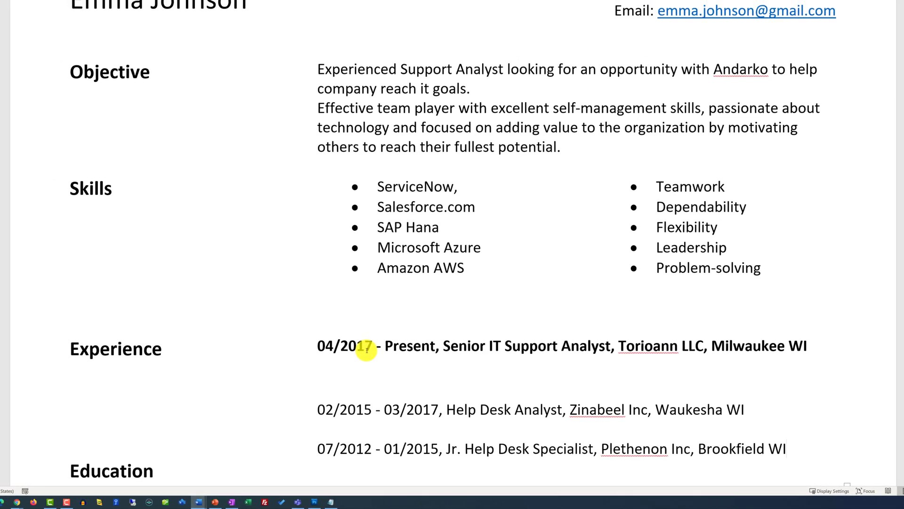
Step: Copy the bold formatting of the 04/2017 job line to the two older job lines with Format Painter
drag(363, 344, 855, 341)
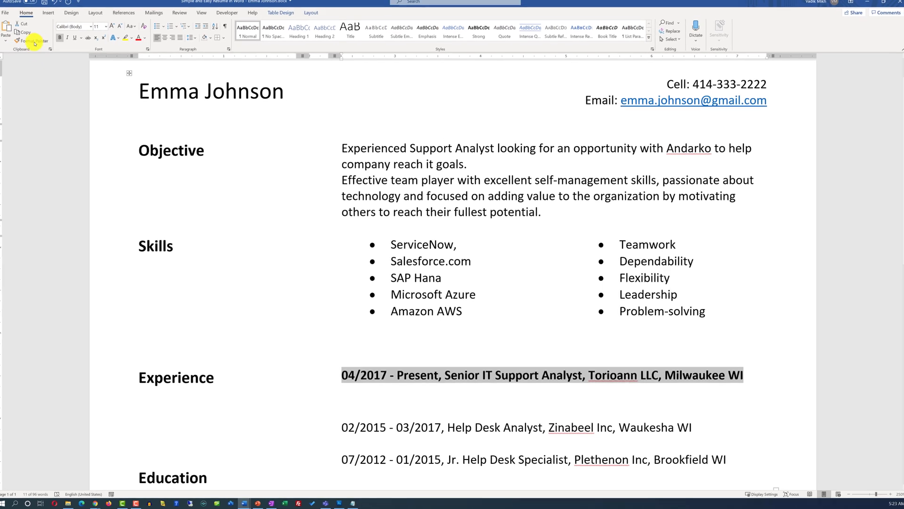
click(39, 46)
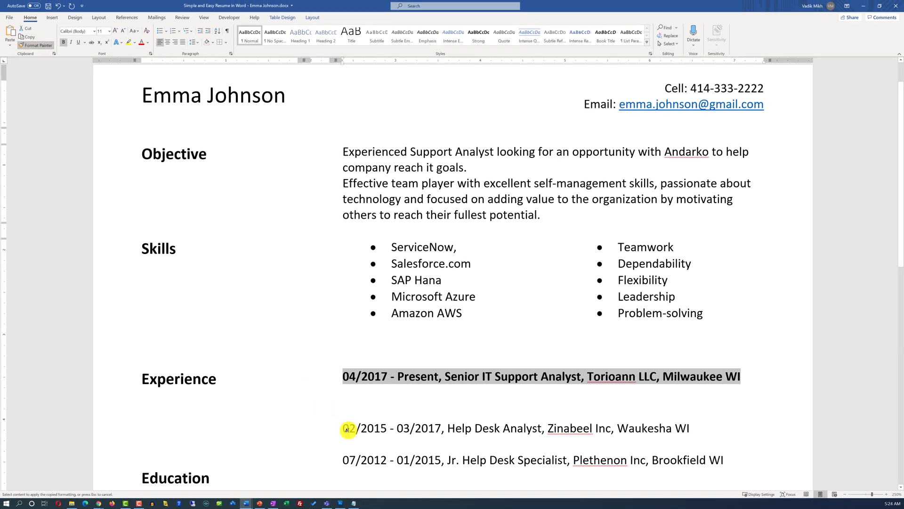
drag(345, 428, 731, 439)
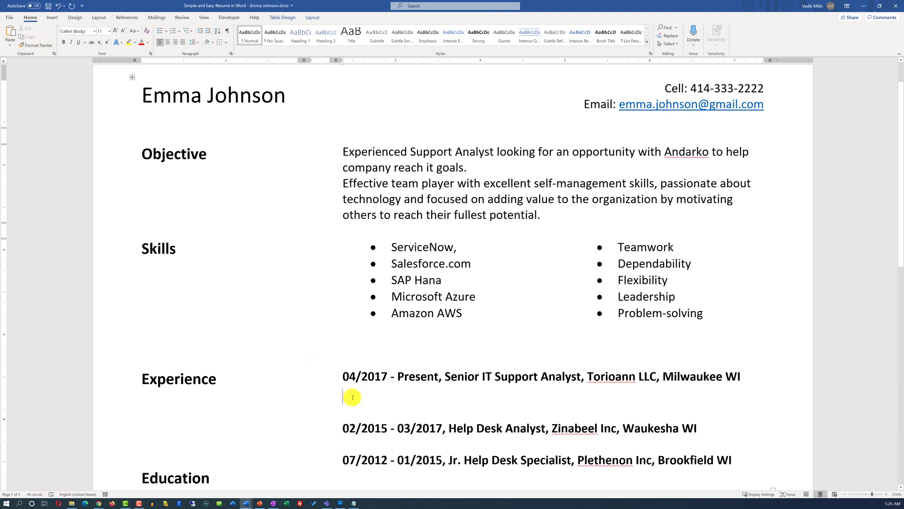
Step: Paste the three accomplishments starting with "Defined KPI Support Center metrics" under the Senior IT Support Analyst line and format them as bullets
text(Defined KPI Support Center metrics and performance goals for ServiceNow application Lead Knowledge Management team to create 577 KB articles in 12 month Supported innovation, positive work environment, quality, innovation and teamwork)
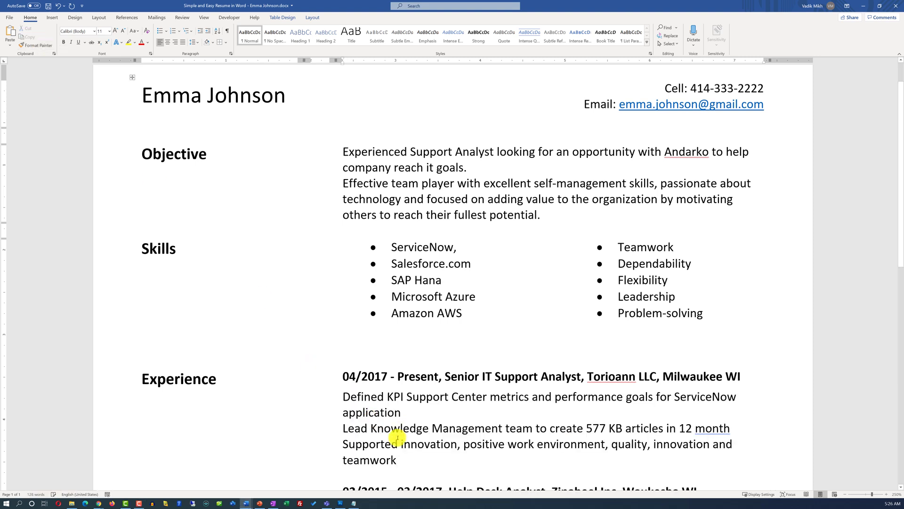
drag(399, 461, 343, 396)
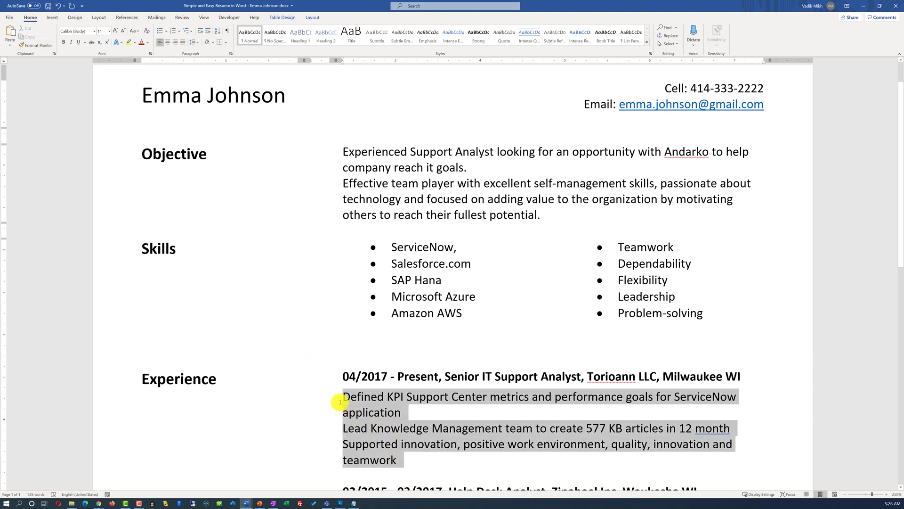
click(159, 32)
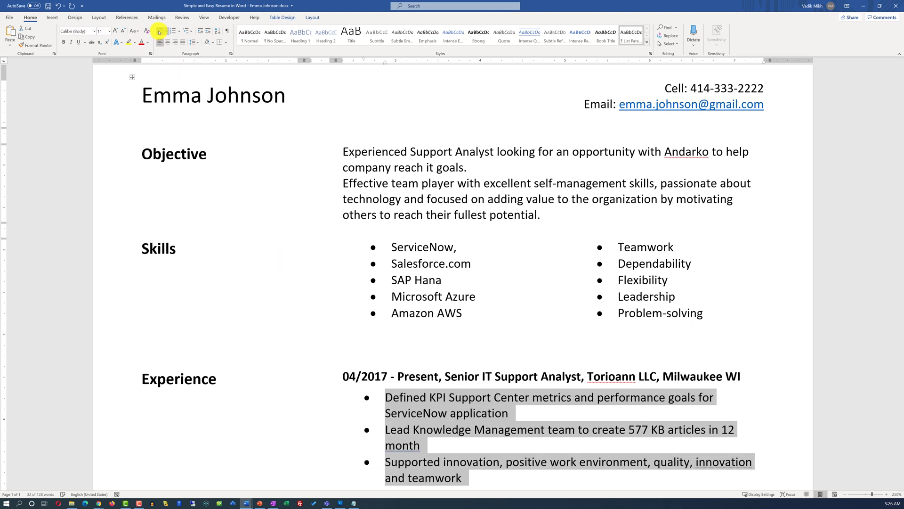
Step: Select the whole resume table and apply All Borders so its cell outlines show
scroll(322, 313, down, 3)
click(321, 313)
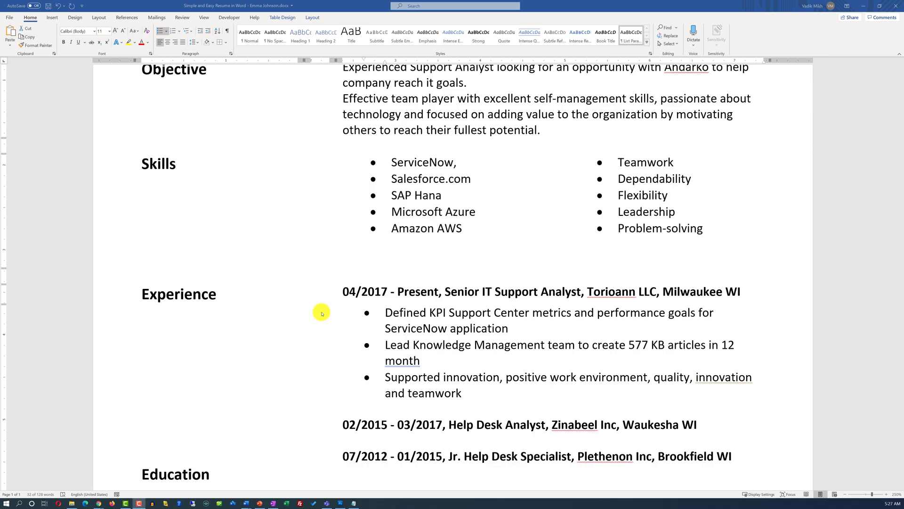
scroll(321, 313, up, 3)
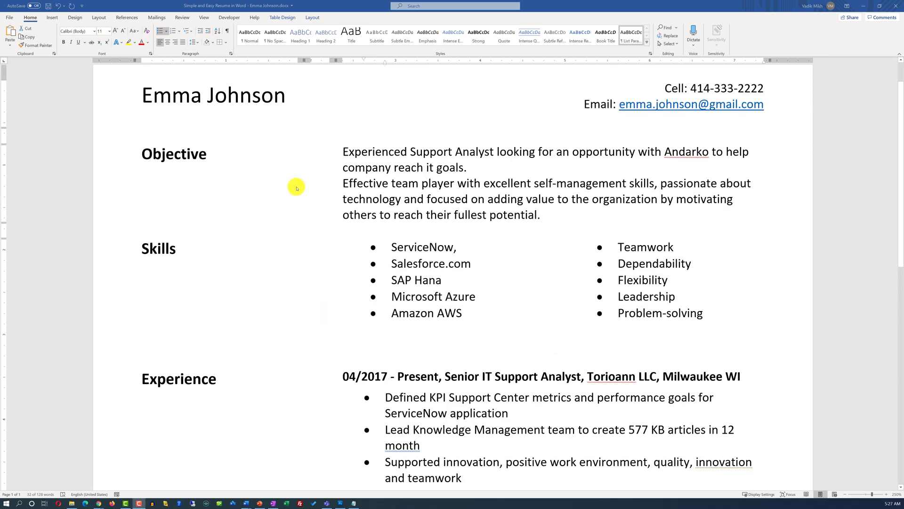
click(229, 148)
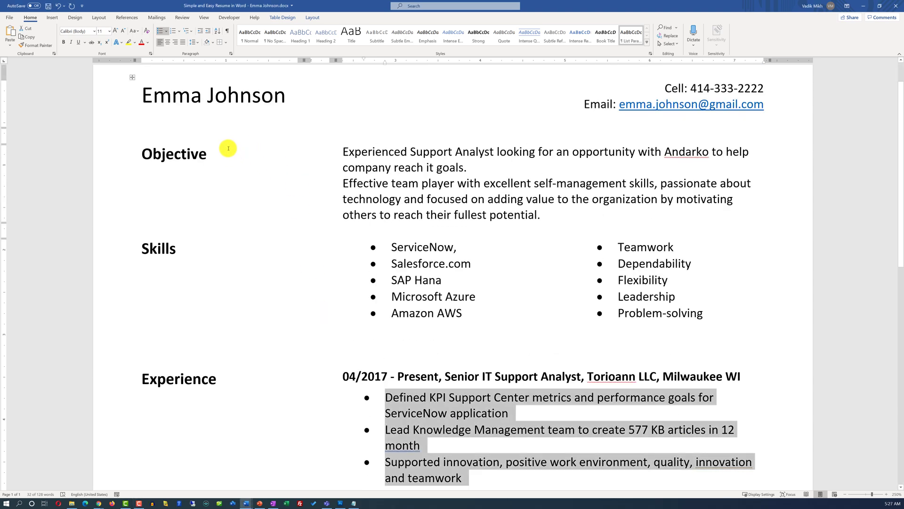
click(132, 79)
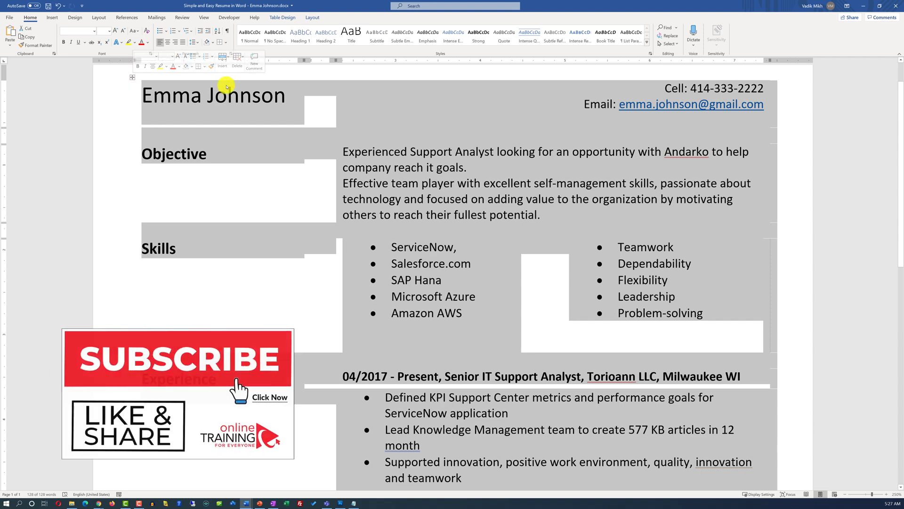
click(205, 67)
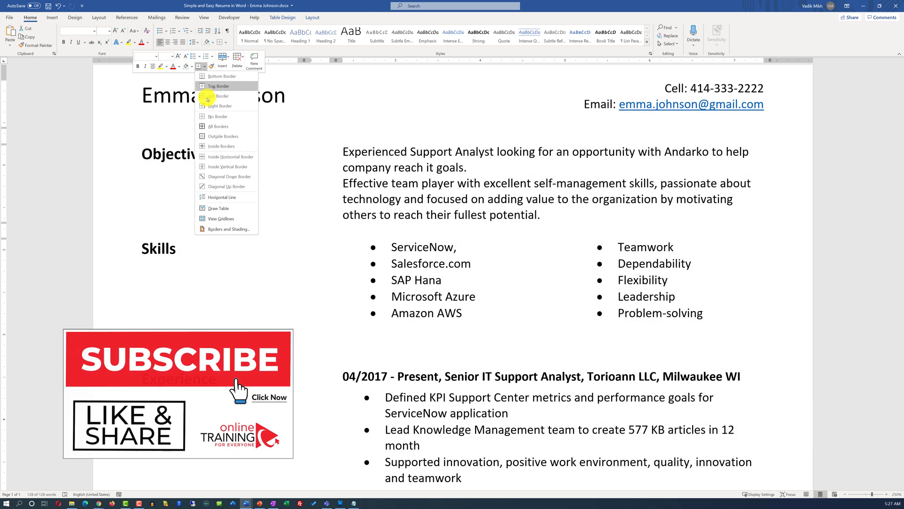
click(213, 126)
Step: Shrink the name in the header to 18 pt and narrow the empty spacer column between the headings and the content
click(179, 128)
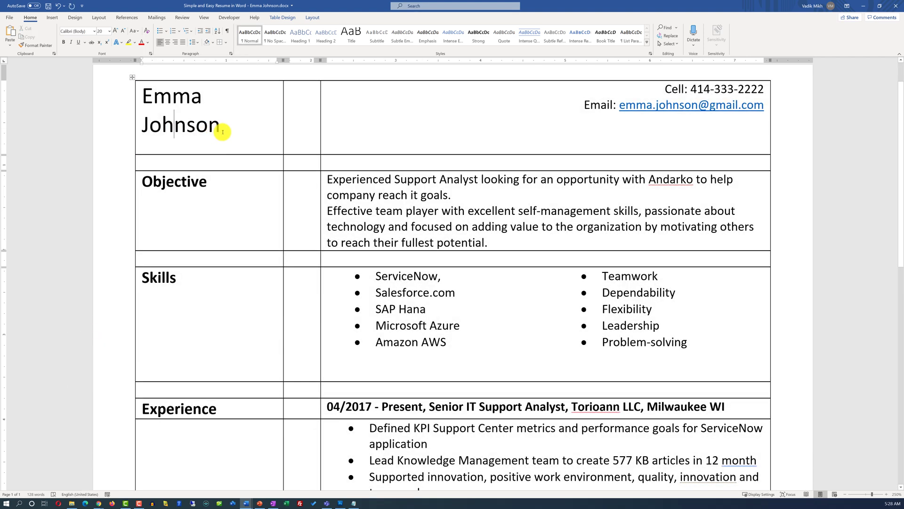
drag(222, 127, 144, 98)
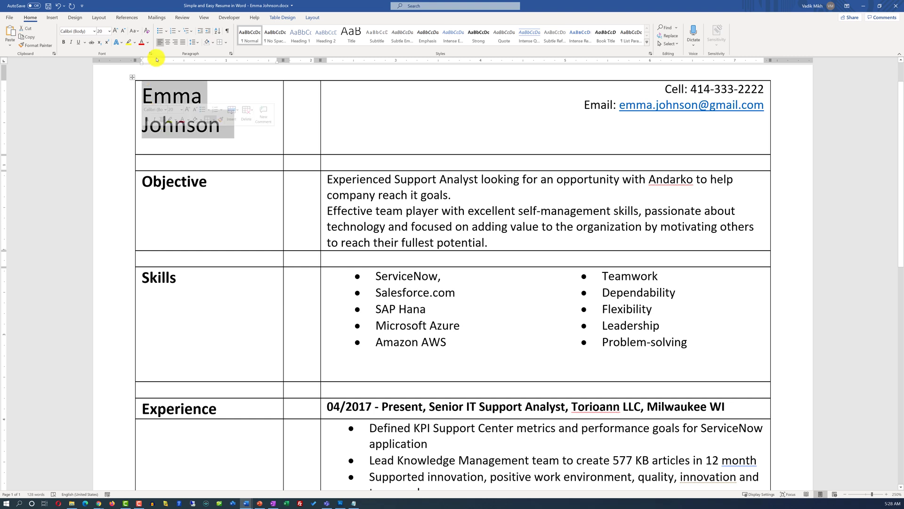
click(124, 31)
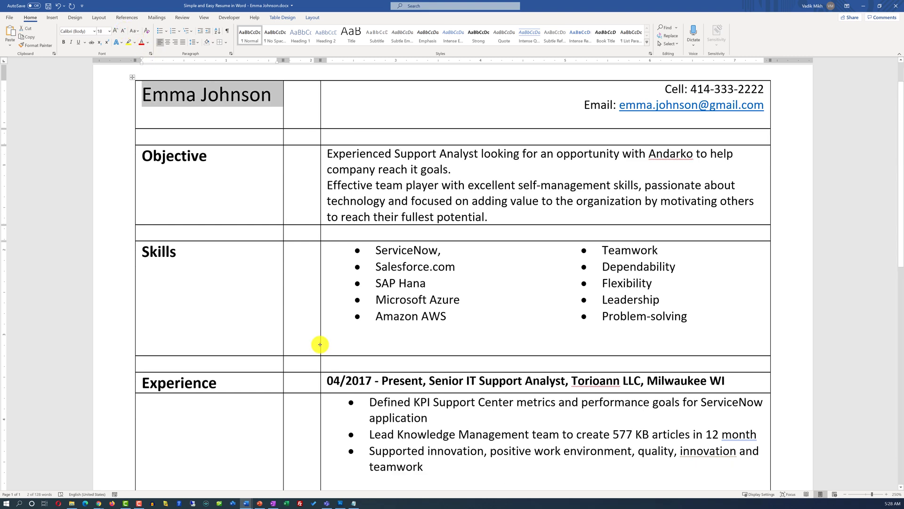
drag(320, 343, 304, 340)
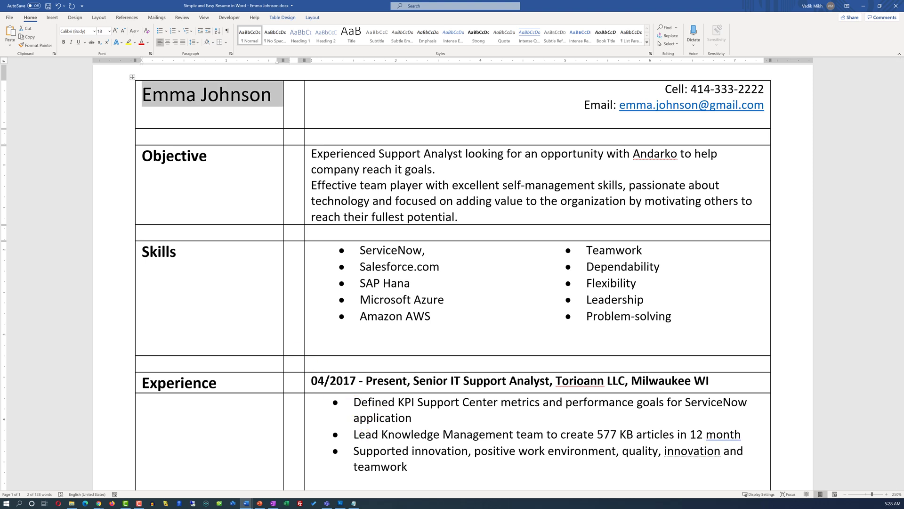
Step: Delete the word "application" from the first Experience bullet and the repeated "innovation" from the third bullet
scroll(405, 283, down, 3)
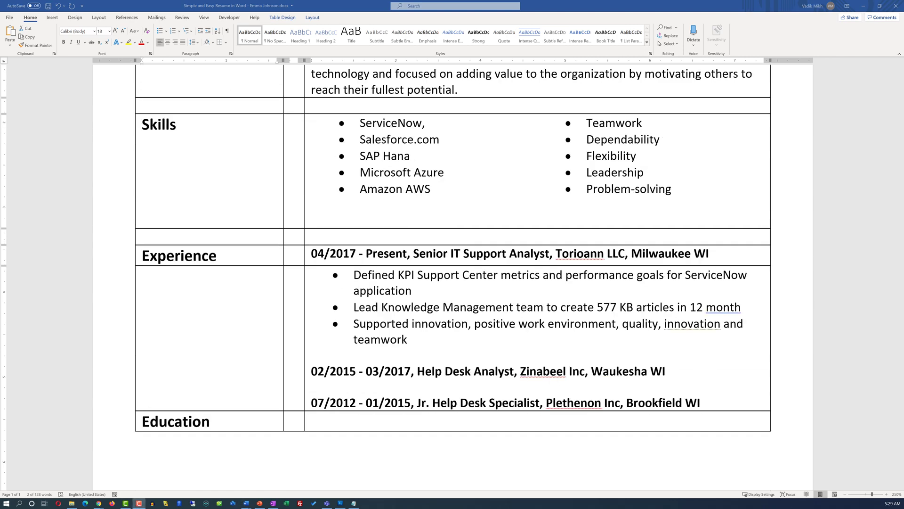
drag(403, 288, 343, 288)
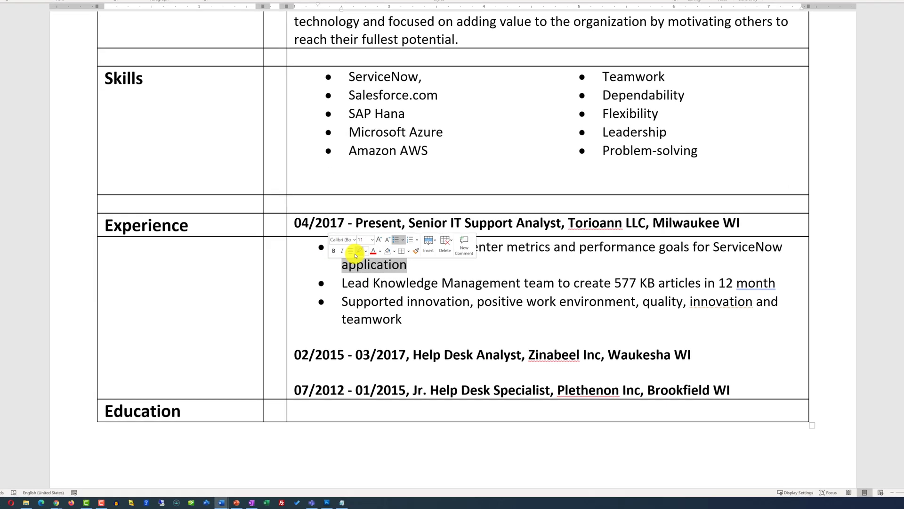
key(BackSpace)
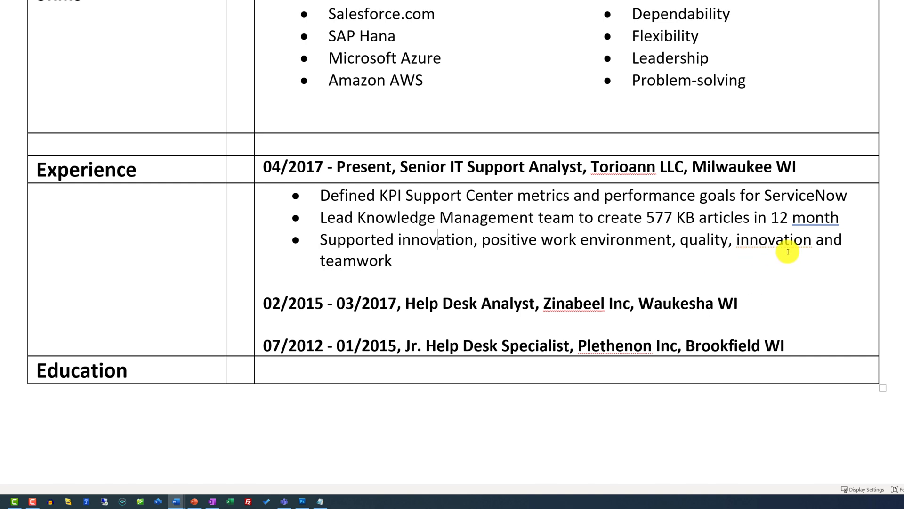
drag(816, 242, 729, 242)
key(BackSpace)
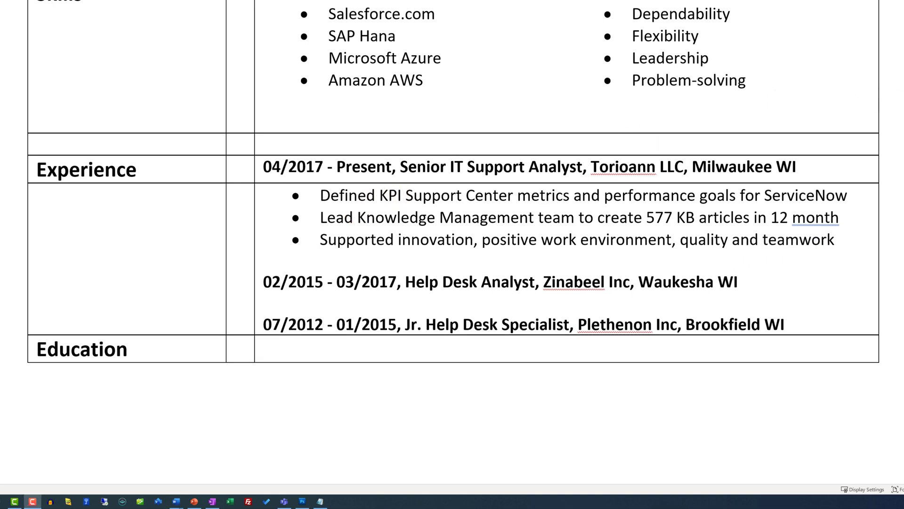
Step: Move the bullets and both older job lines into the cell below the 04/2017 job line's text, and empty their original cell
scroll(452, 235, up, 2)
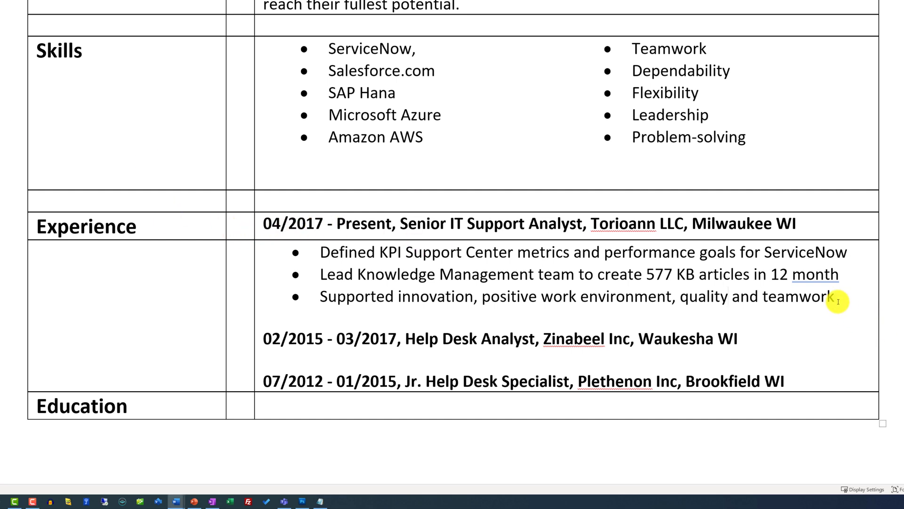
drag(842, 299, 266, 258)
key(ctrl+c)
click(376, 275)
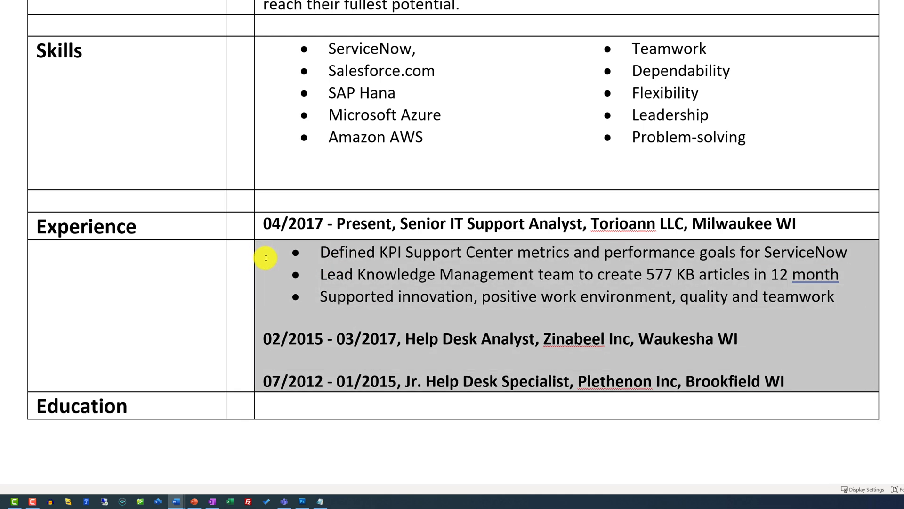
click(801, 223)
key(ctrl+v)
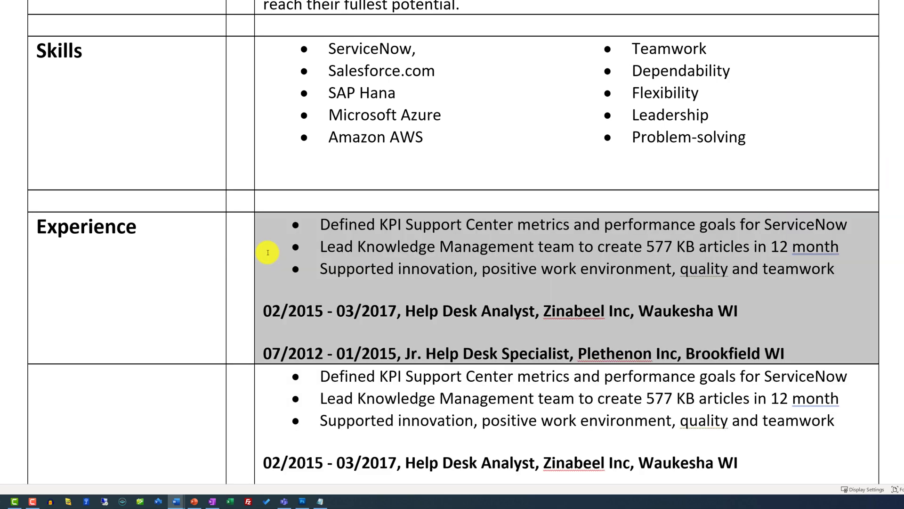
drag(322, 288, 793, 415)
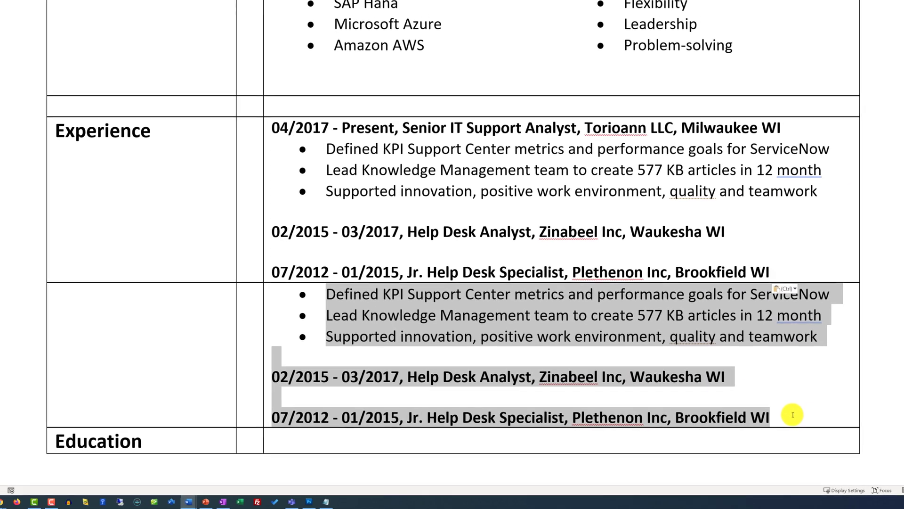
key(Delete)
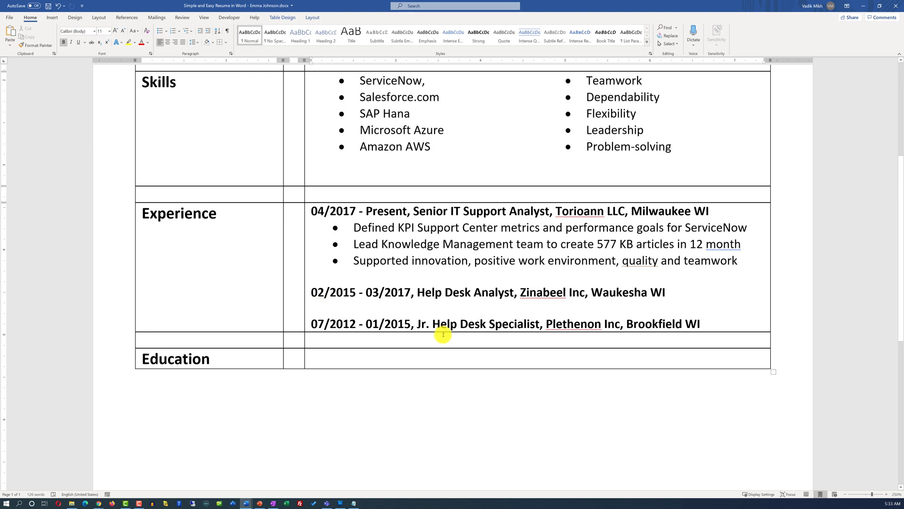
Step: Paste the three accomplishments for the Help Desk Analyst job under its line, format them as non-bold bullets, and correct the spelling to "facilitated"
text(Maintained and Facilitaed use of support web portal for customer self service Provided assistance with backups and system health detection Compiled the checklist for typical problems and their solutions)
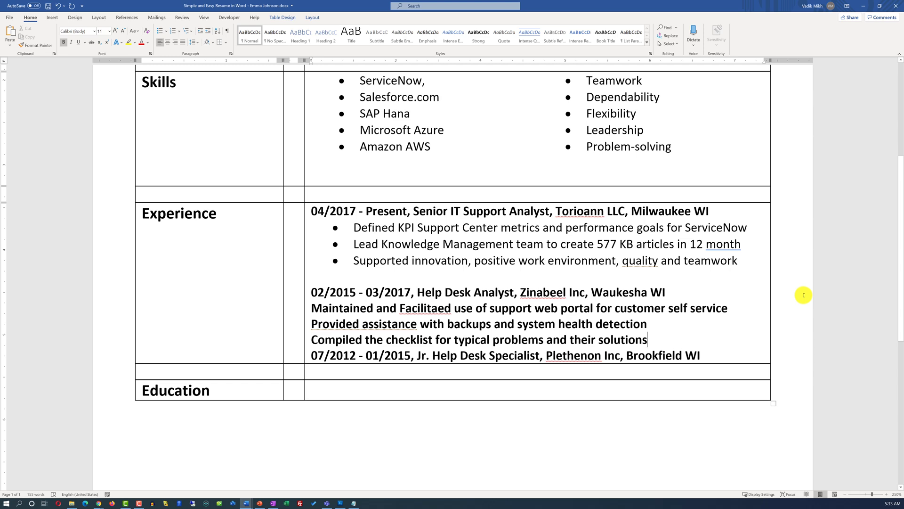
key(Return)
drag(656, 339, 311, 308)
click(64, 43)
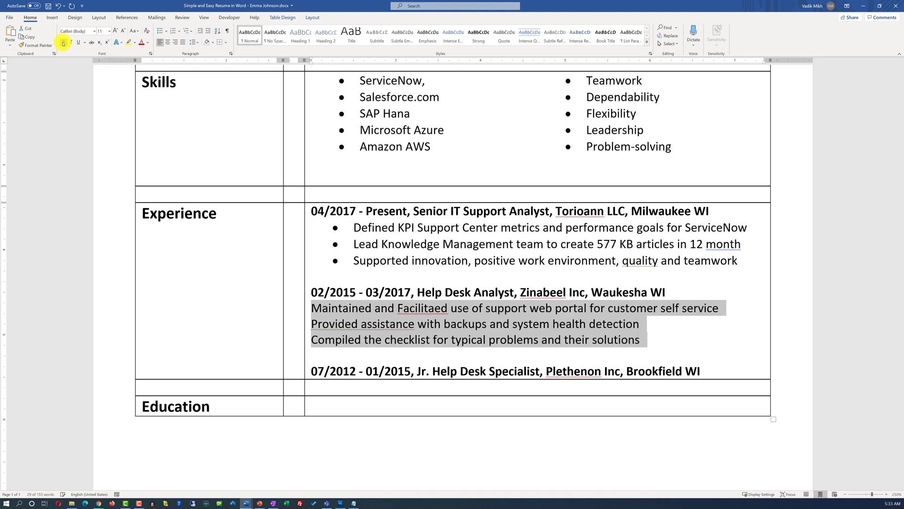
click(159, 31)
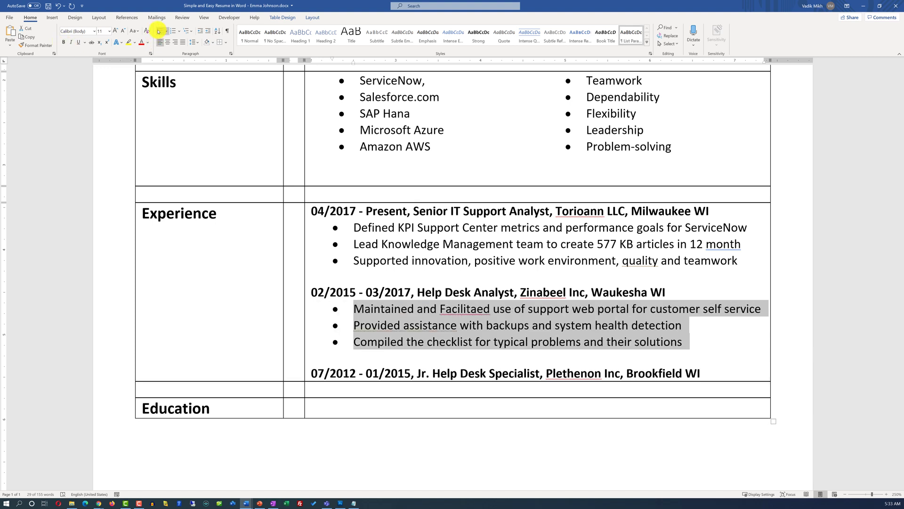
click(464, 311)
right_click(464, 312)
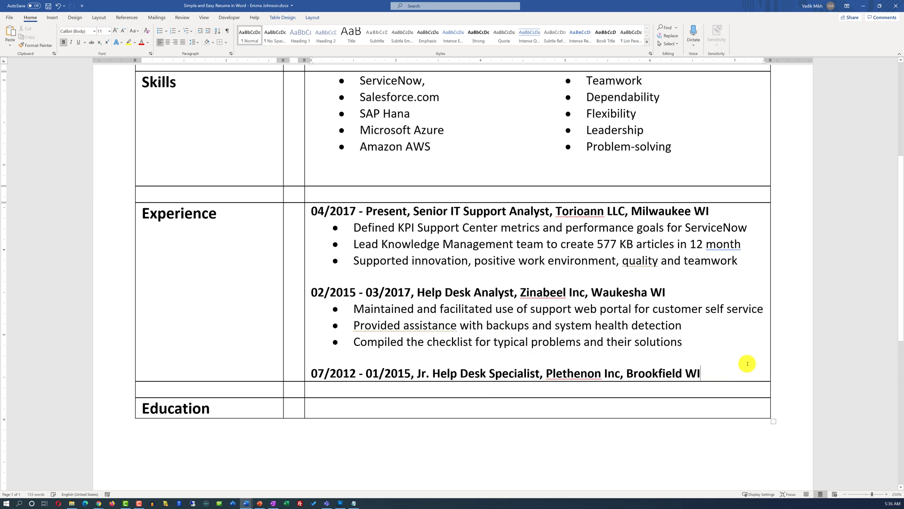
Step: Add three bulleted accomplishments under Jr. Help Desk Specialist, and paste "05/2012 Milwaukee University, Bachelor's Degree in Computer Science" beside Education
text(Provided 1st level IT service support and initial ticket troubleshooting Troubleshooted network outages, TCP/IP, Routers, WAN and wireless issues Logged and classify incident details using ServiceNow)
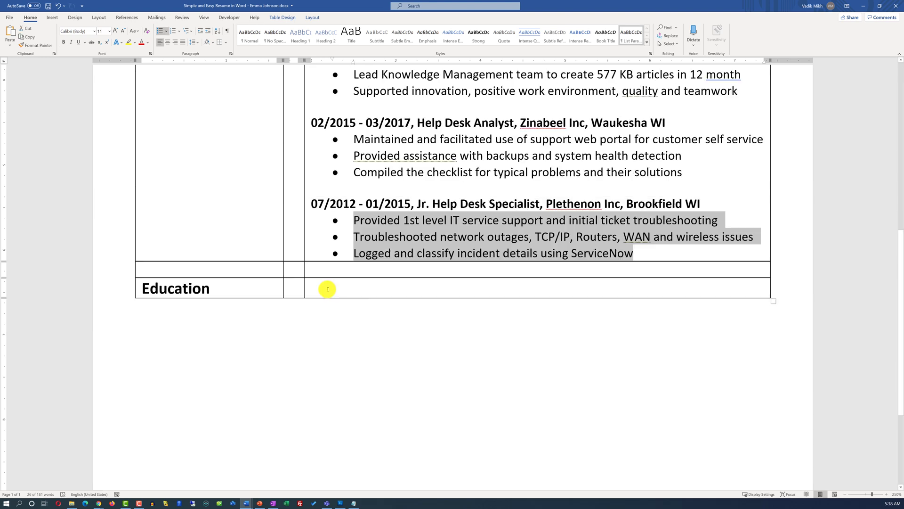
click(327, 289)
text(05/2012 Milwaukee University, Bachelor's Degree in Computer Science)
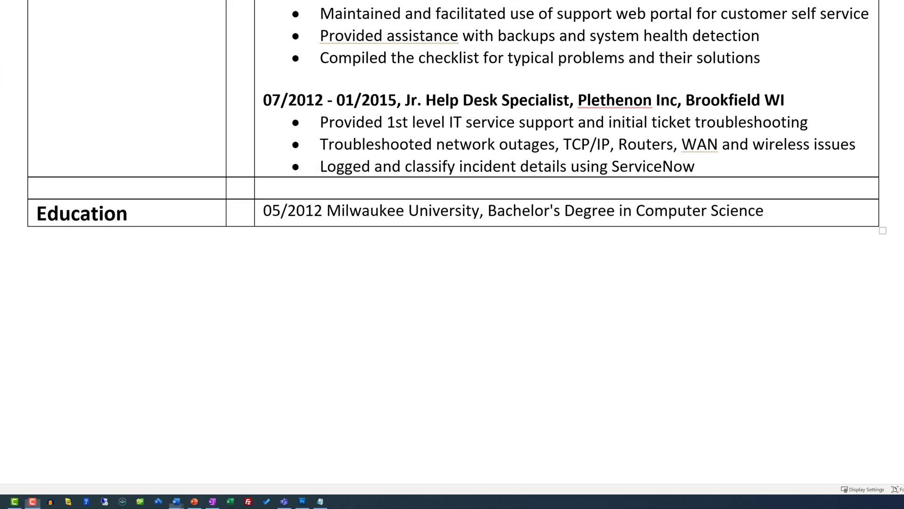
Step: Select the whole resume table and remove all its borders
scroll(452, 255, down, 5)
scroll(330, 303, up, 10)
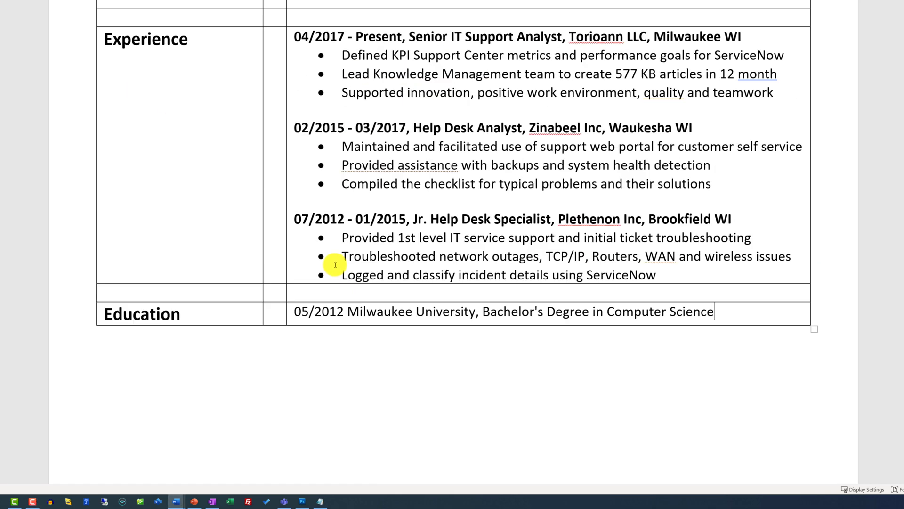
click(117, 10)
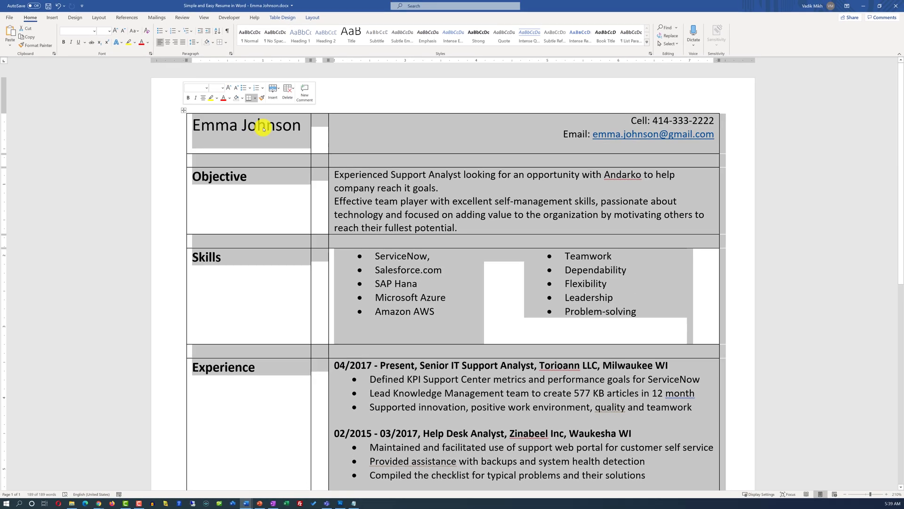
click(255, 98)
click(260, 149)
click(319, 172)
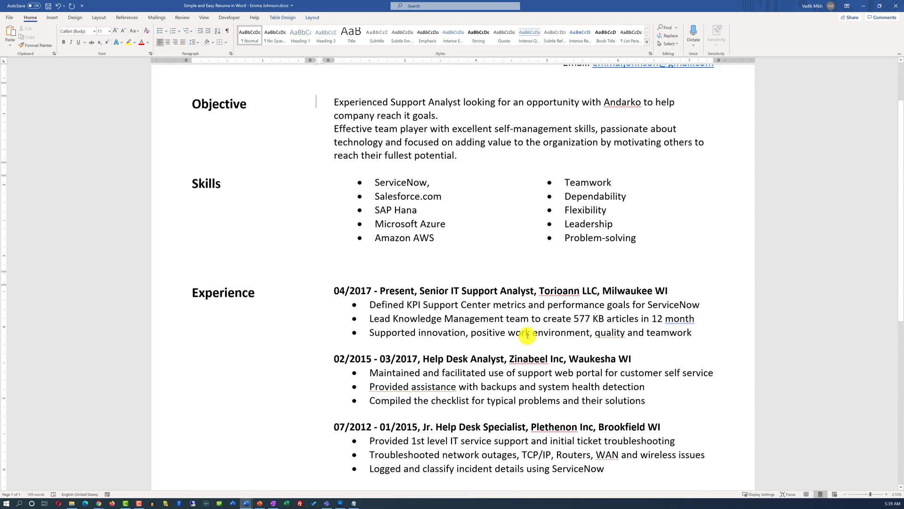
Step: Save a copy of the resume as PDF (*.pdf) in the Easy Resume in Word folder
scroll(528, 338, up, 3)
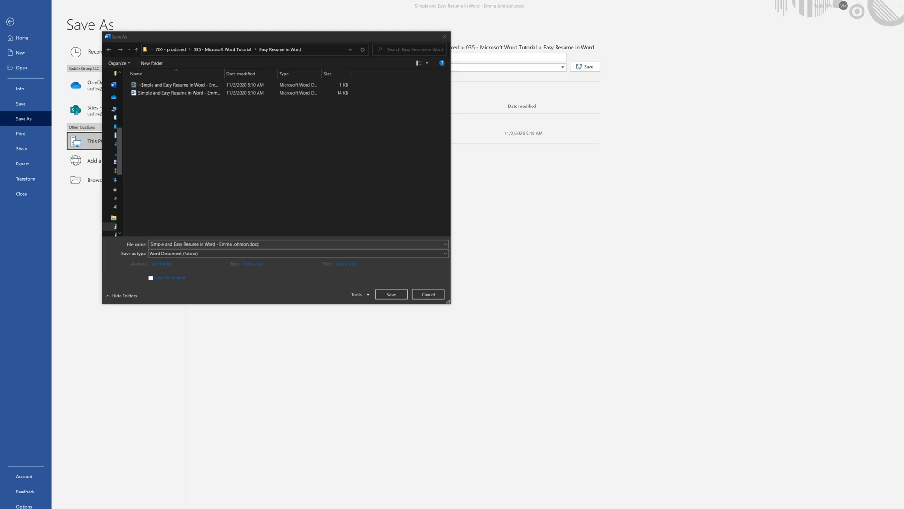
click(233, 295)
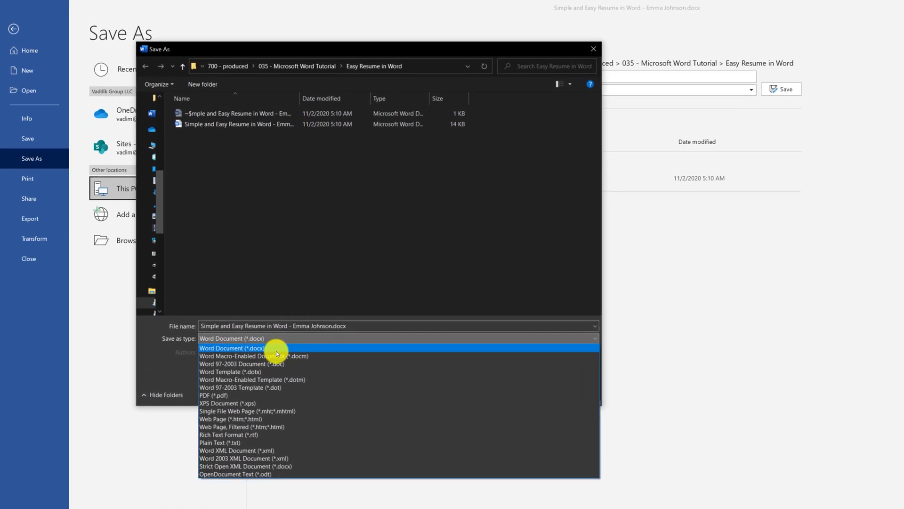
click(245, 373)
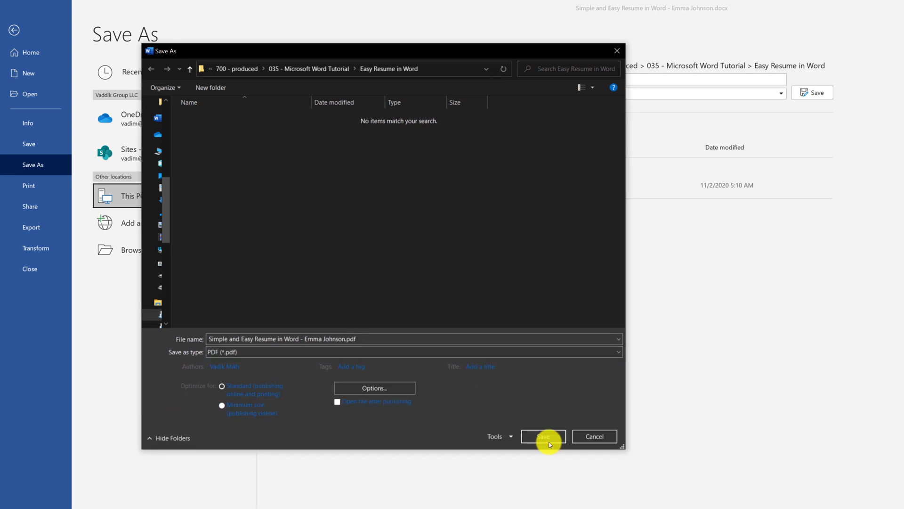